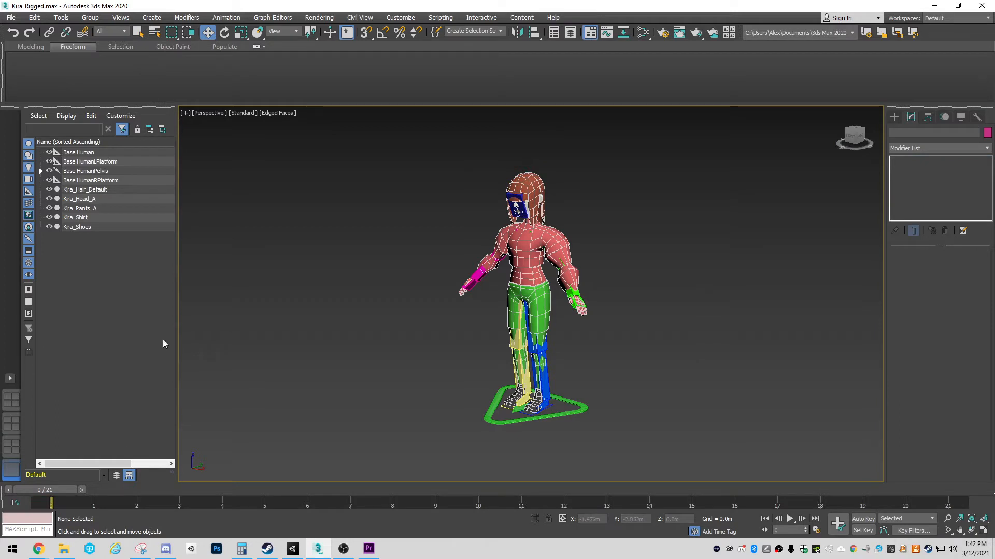
Check the Base Human rig's animation layers, clear the selection and scrub the timeline to frame 1.
left_click(544, 417)
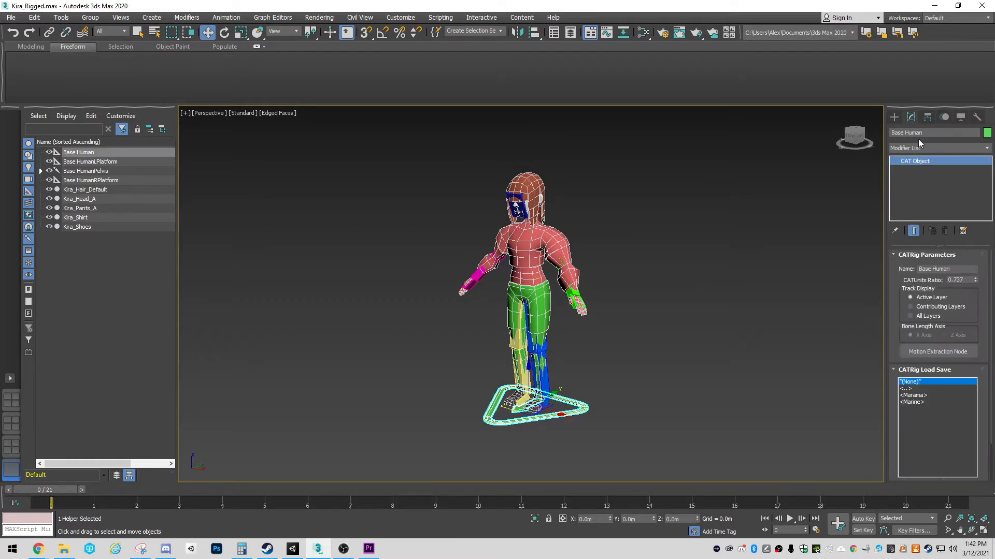
left_click(944, 118)
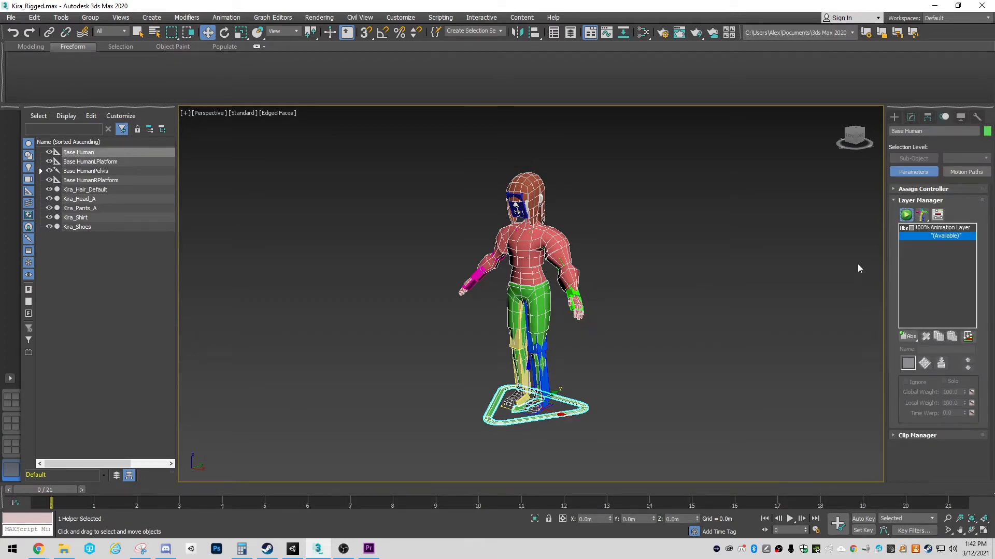
left_click(739, 281)
mouse_move(45, 490)
left_mouse_down()
mouse_move(158, 492)
mouse_move(63, 496)
left_mouse_up()
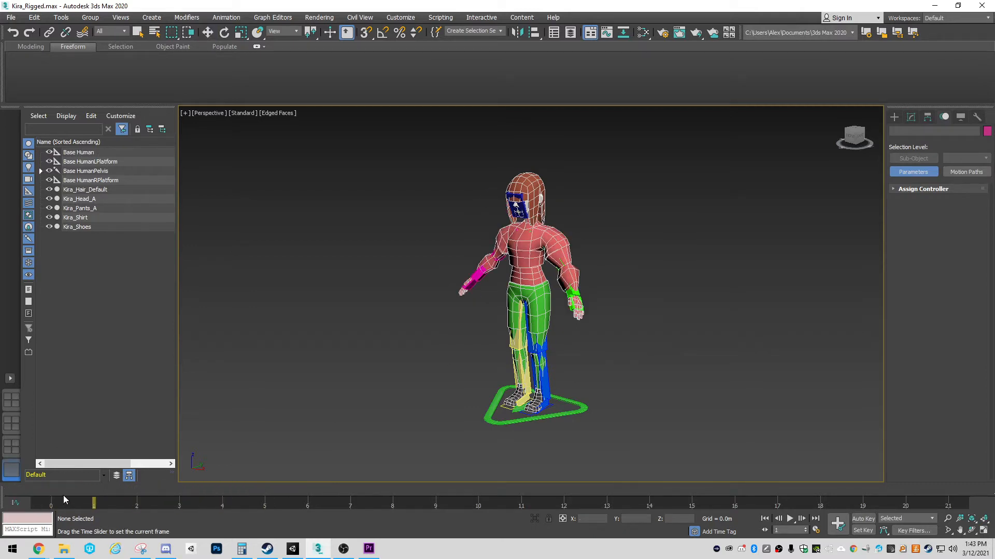
Start exporting the whole scene as an Autodesk FBX file and show the frequent folders as save locations.
left_click(11, 19)
mouse_move(77, 171)
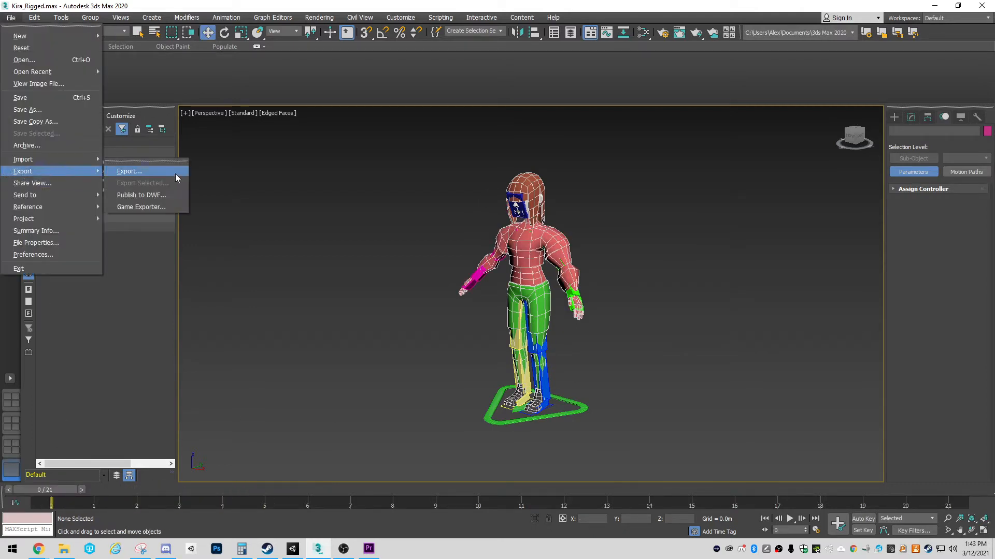
left_click(154, 175)
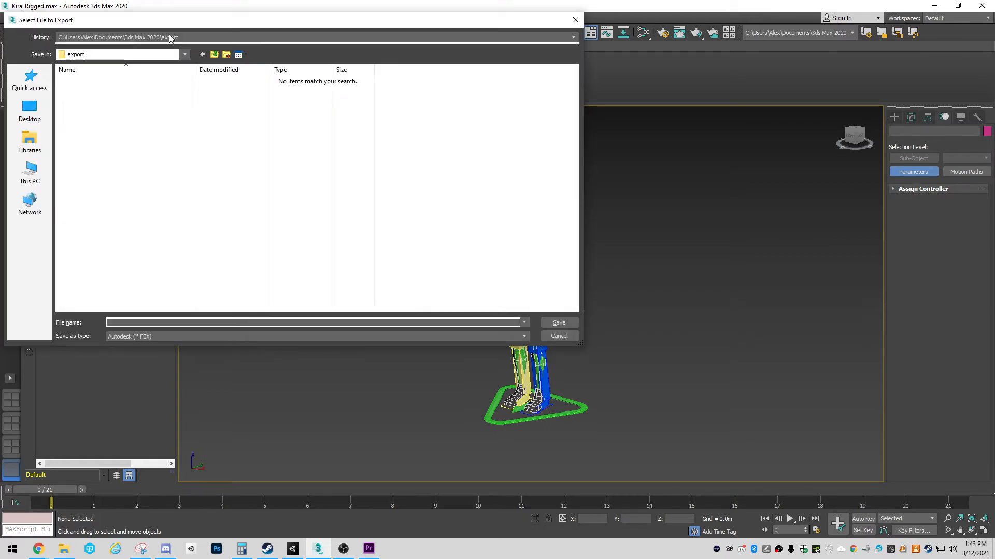
left_click(169, 36)
left_click(169, 37)
left_click_drag(154, 21, 379, 52)
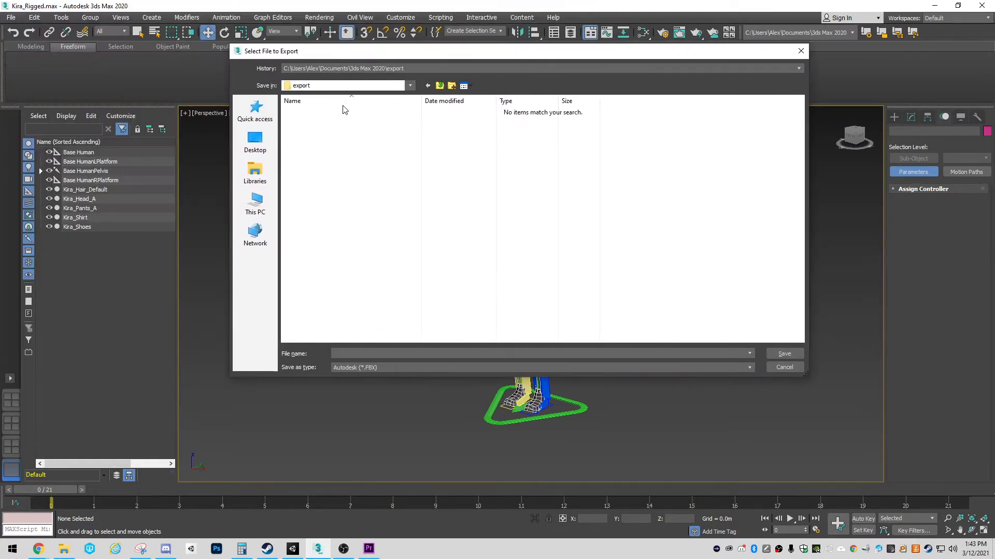
left_click(253, 174)
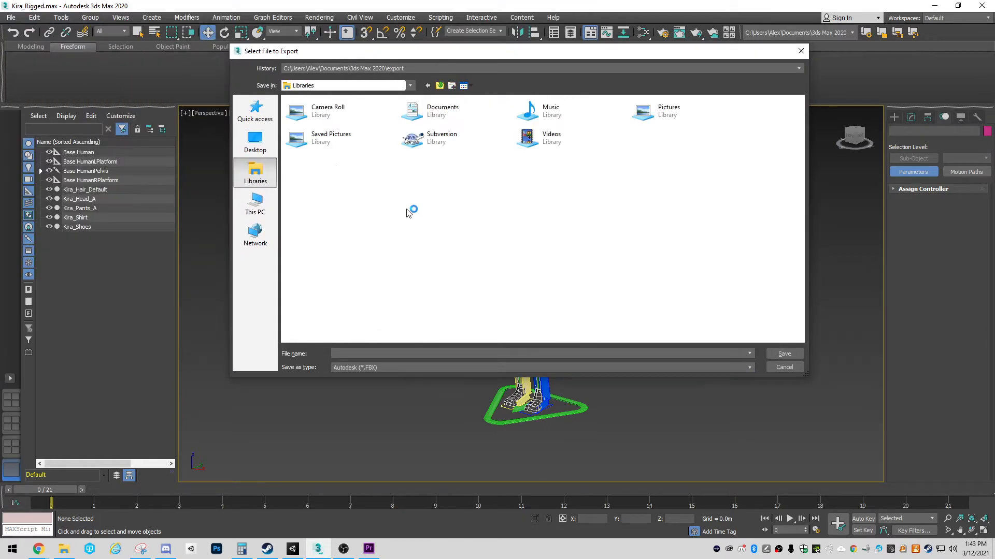
left_click(256, 110)
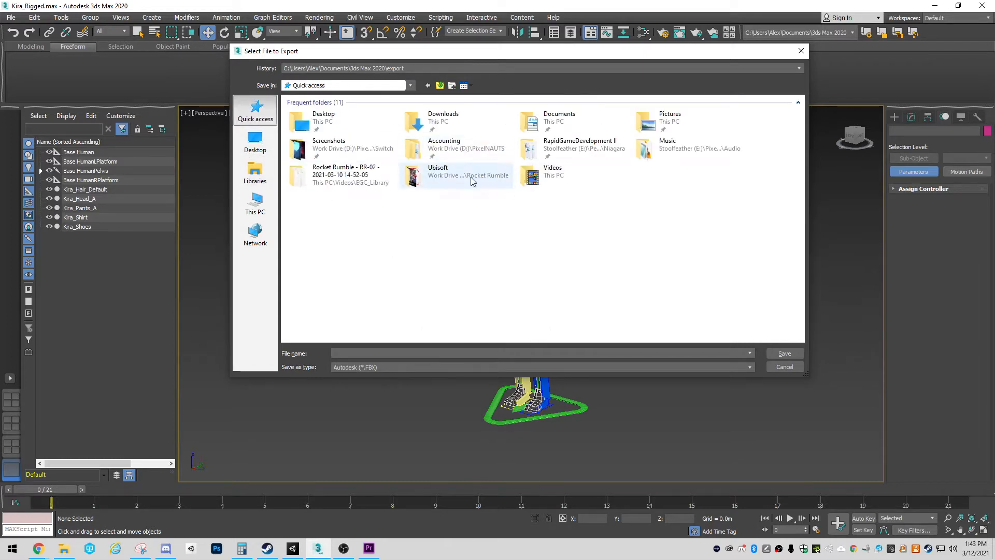
Set the export location to RapidGameDevelopment II > 2021 > Files > SideScroller > Assets > Game > Models.
double_click(554, 150)
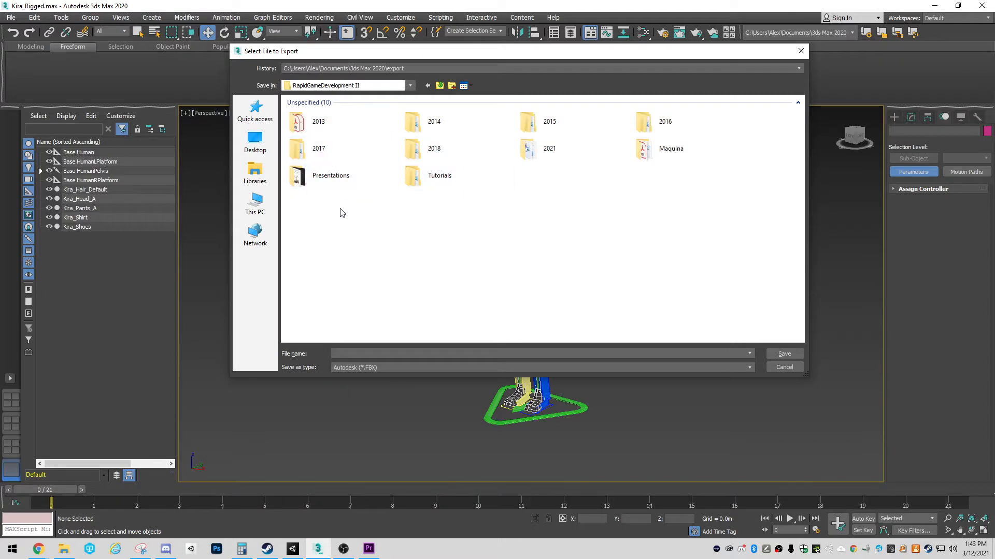
double_click(535, 152)
left_click(299, 153)
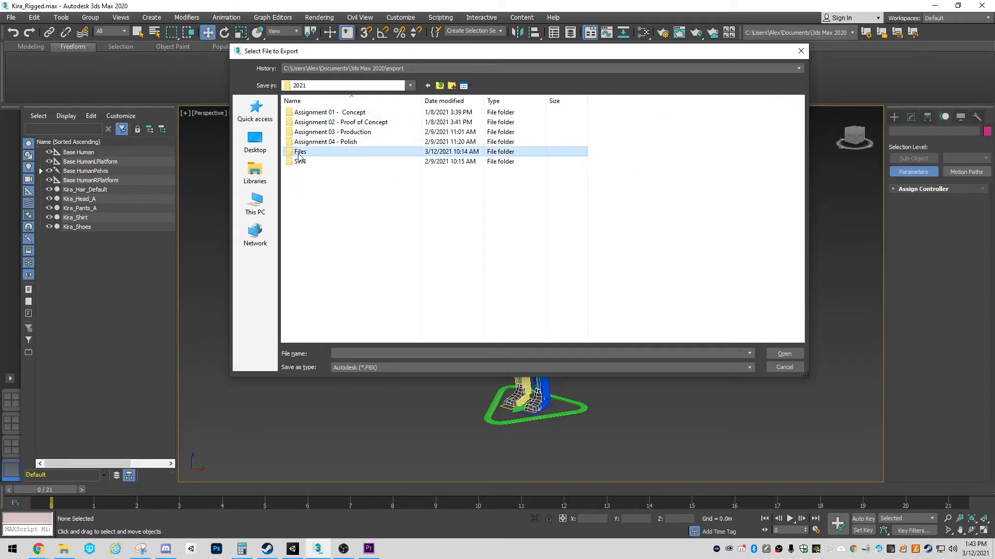
double_click(299, 152)
double_click(307, 123)
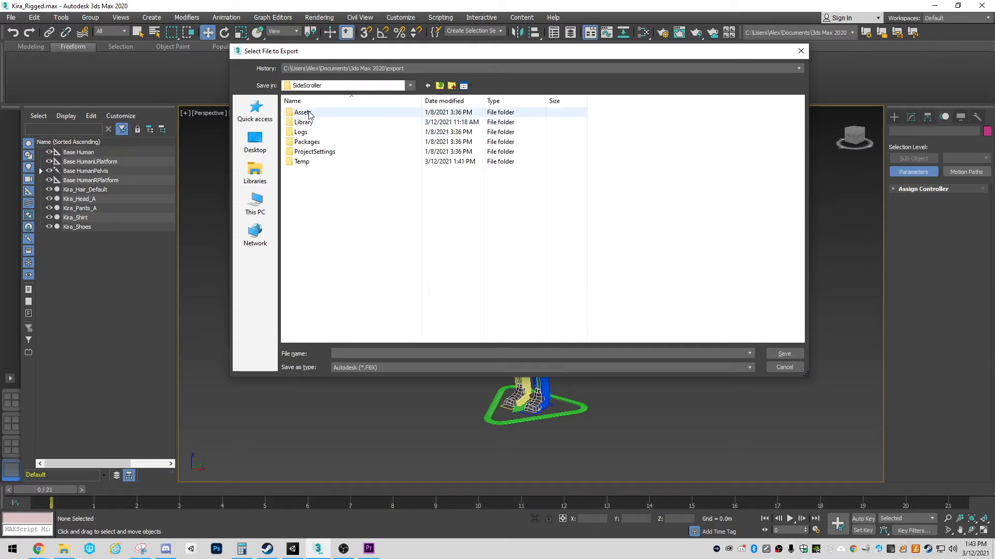
double_click(306, 113)
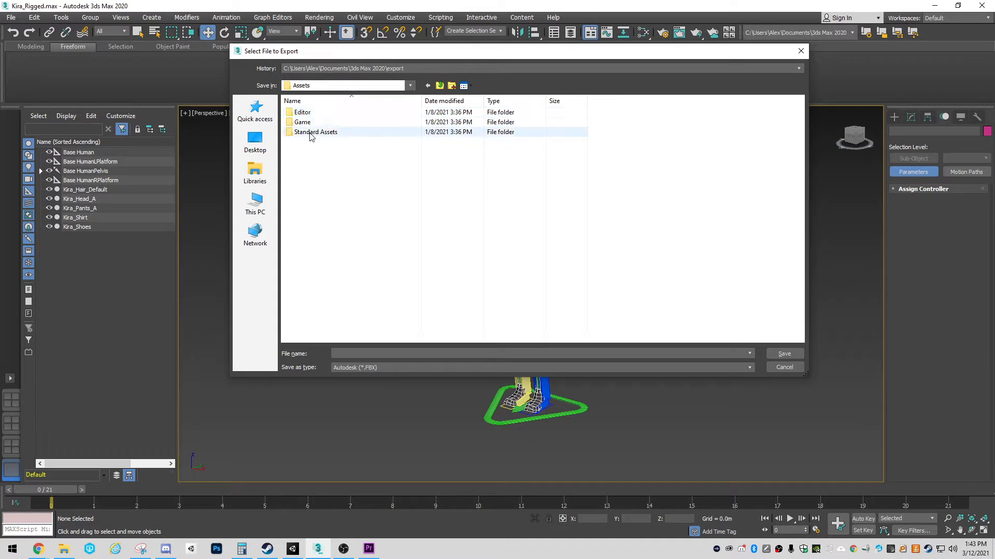
double_click(302, 122)
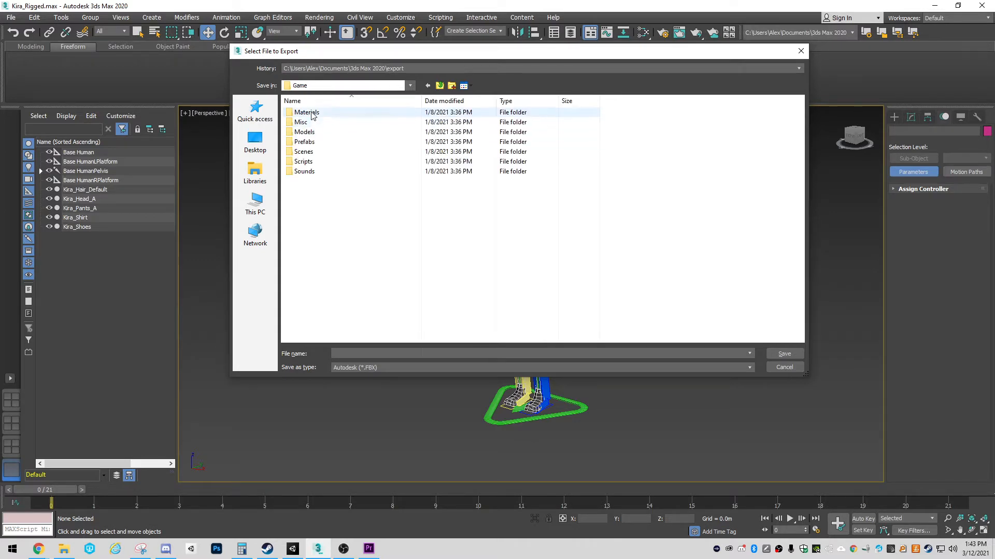
double_click(306, 132)
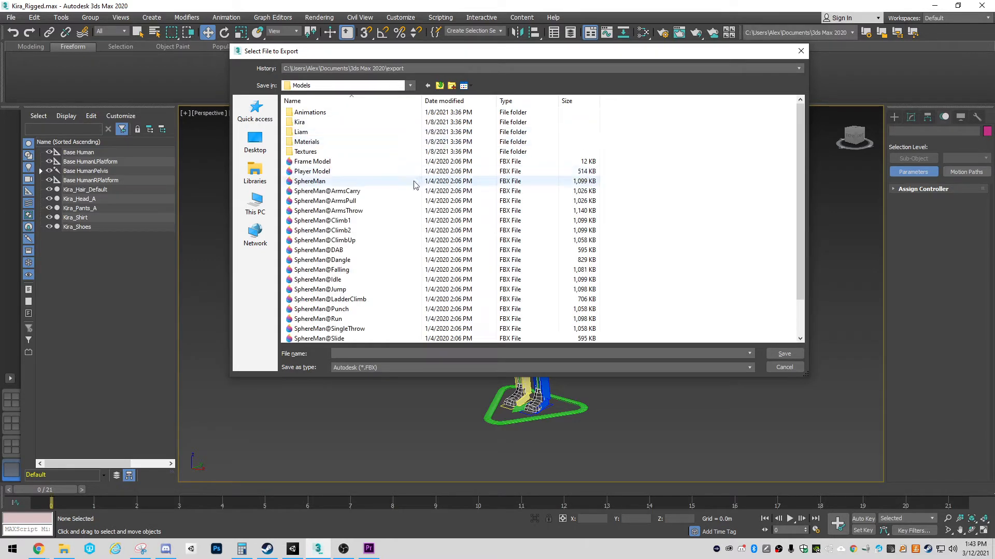
Choose the existing Kira FBX file in Kira > Art > Models as the export target and agree to replace it.
double_click(299, 127)
key("BackSpace")
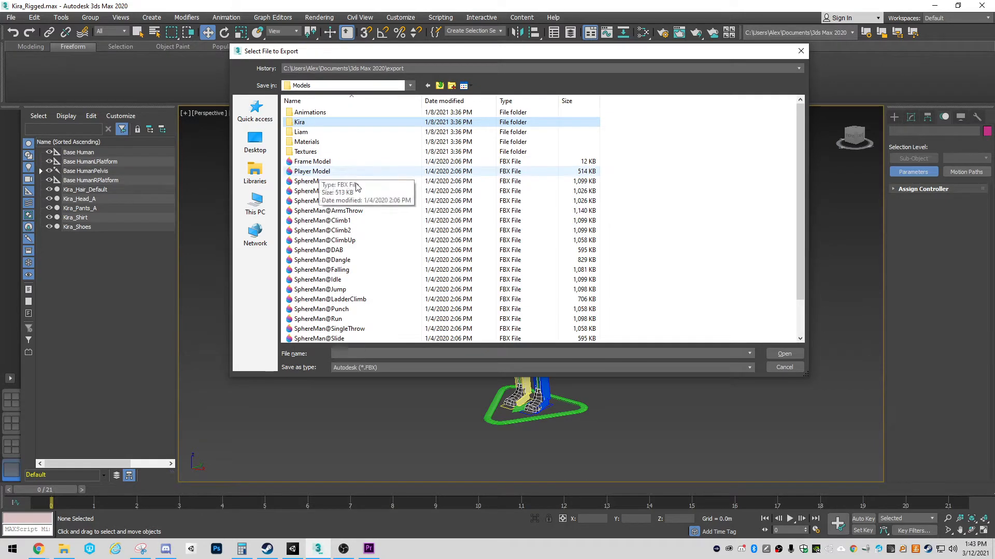
scroll(332, 175, "down", 3)
scroll(366, 294, "up", 3)
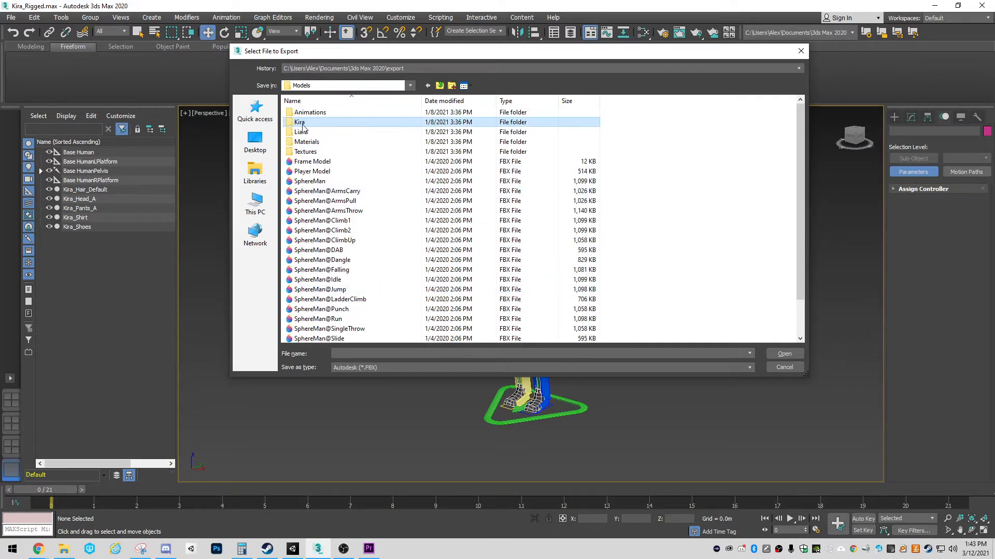
double_click(303, 125)
double_click(300, 113)
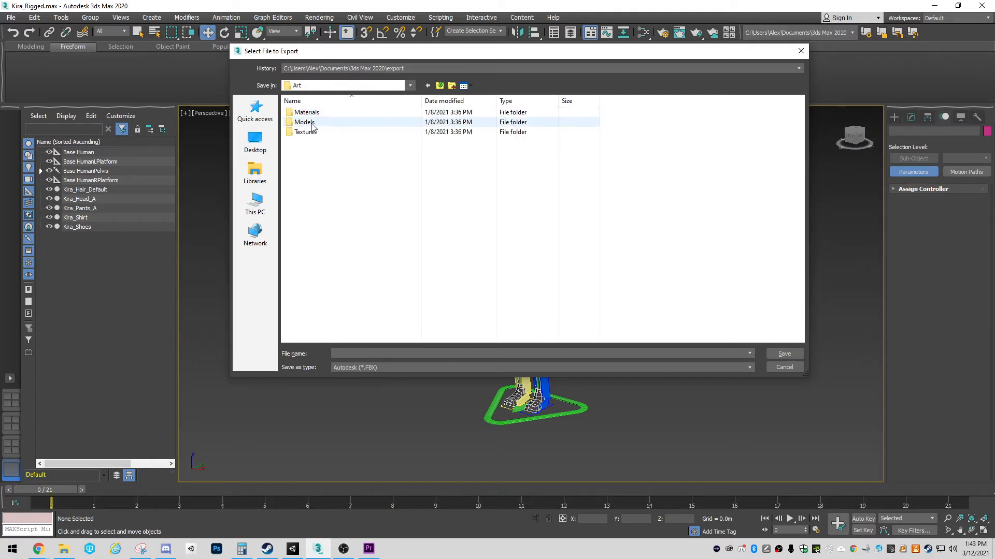
double_click(311, 126)
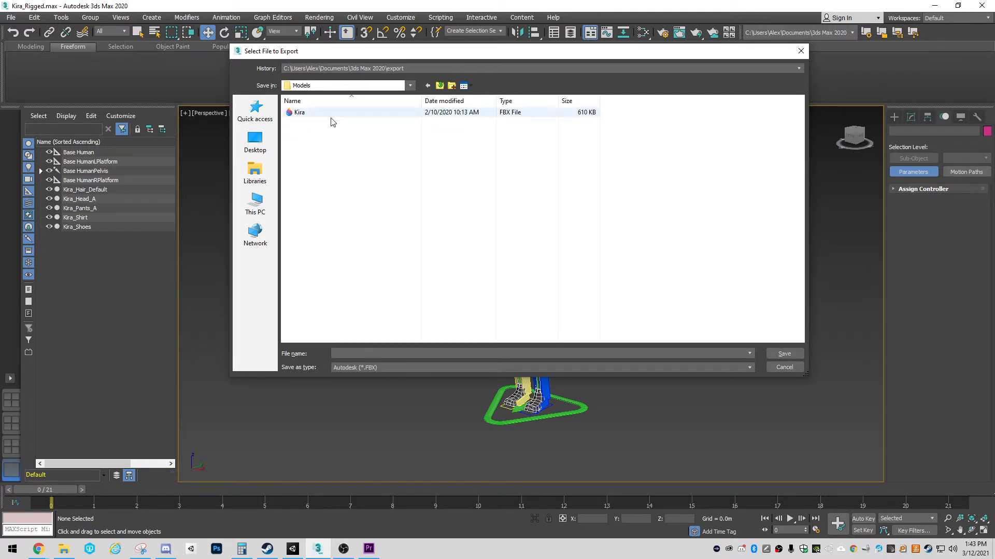
double_click(300, 113)
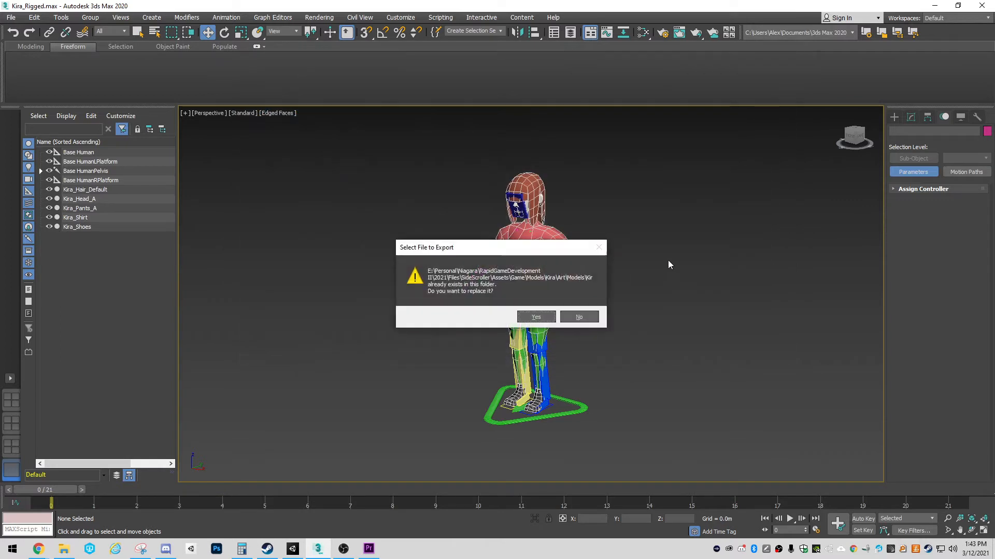
left_click(539, 318)
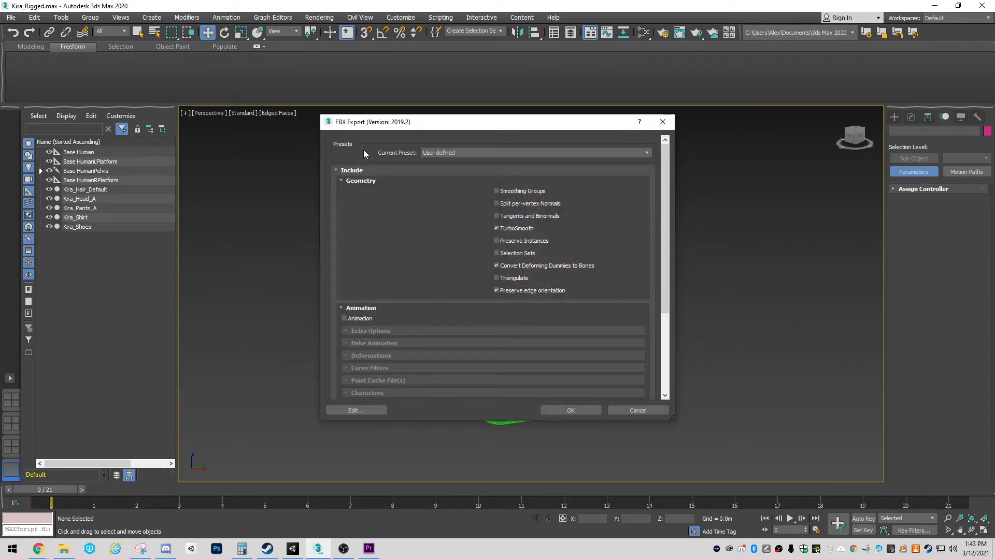
Enable Smoothing Groups and Animation in the FBX export settings and expand the animation's Extra Options.
left_click_drag(481, 125, 474, 101)
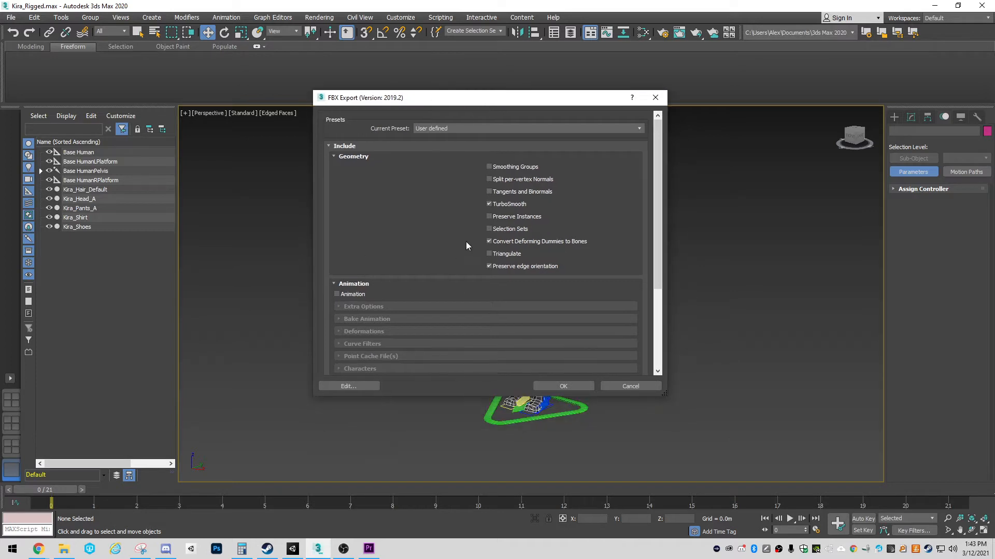
scroll(460, 238, "down", 3)
scroll(528, 175, "up", 3)
left_click(489, 167)
left_click(335, 294)
left_click(364, 306)
scroll(374, 298, "down", 2)
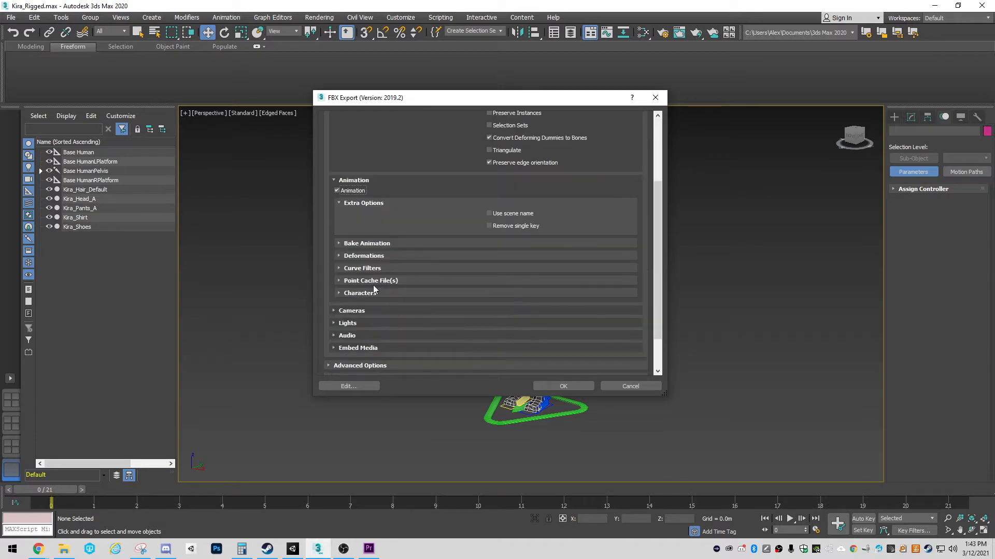
Review the Bake Animation and Deformations export settings and complete the FBX export.
left_click(349, 243)
left_click(350, 243)
left_click(362, 256)
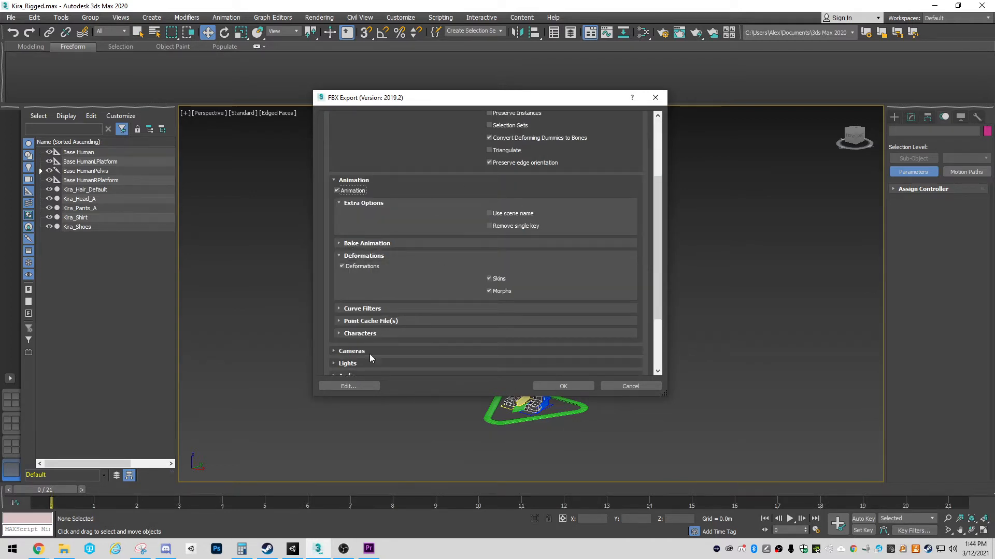
scroll(439, 296, "down", 2)
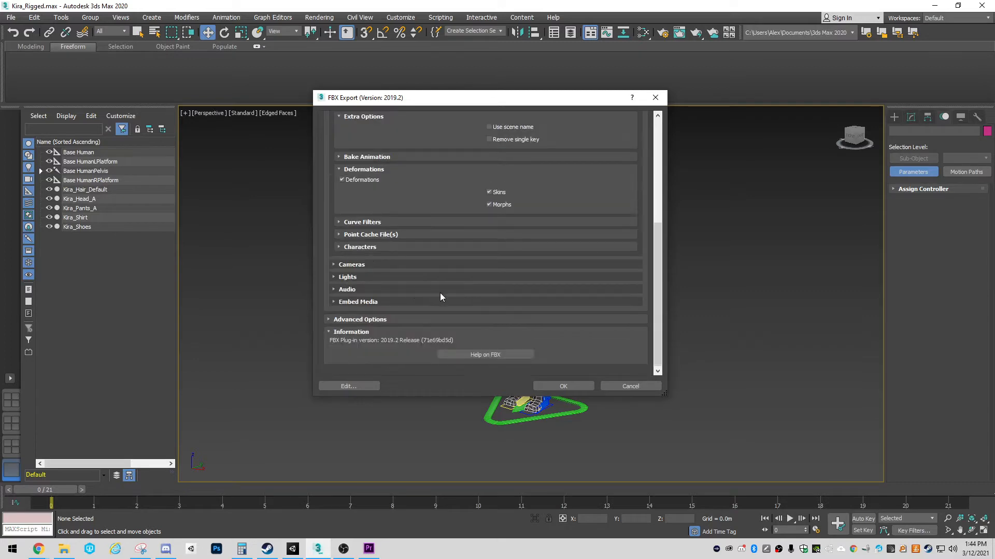
left_click(565, 387)
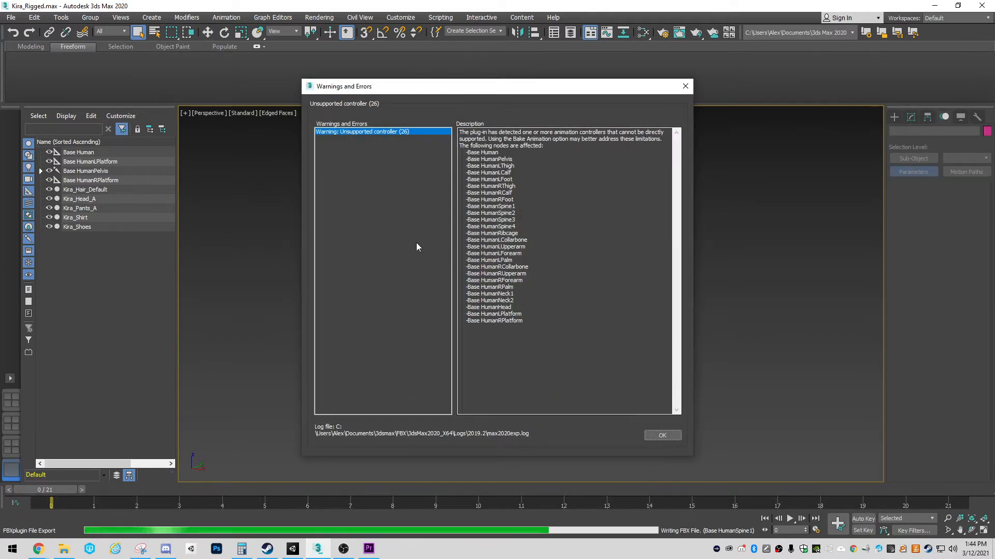
left_click(677, 435)
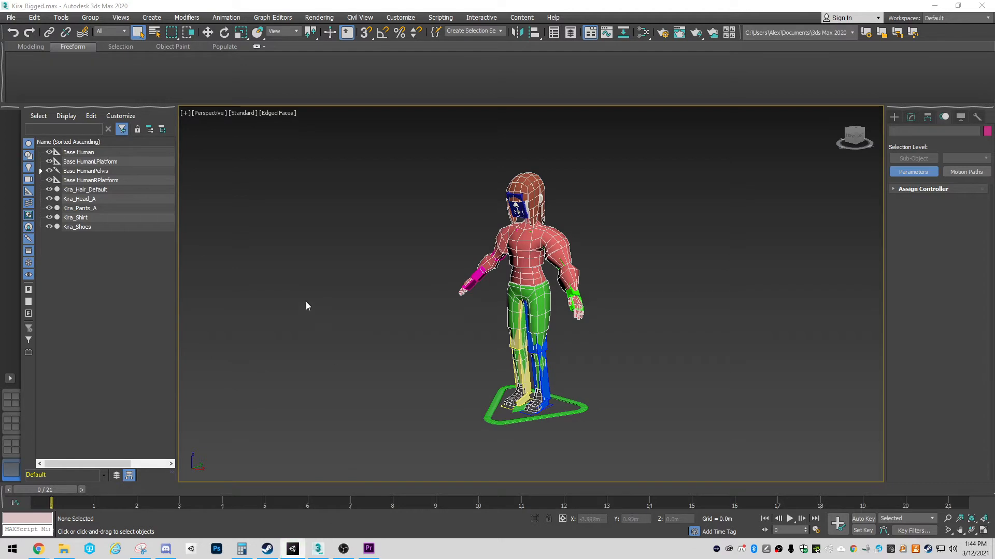
Switch to Unity and open the Demo Scene_Kira scene from the project's Game > Scenes folder.
left_click(294, 550)
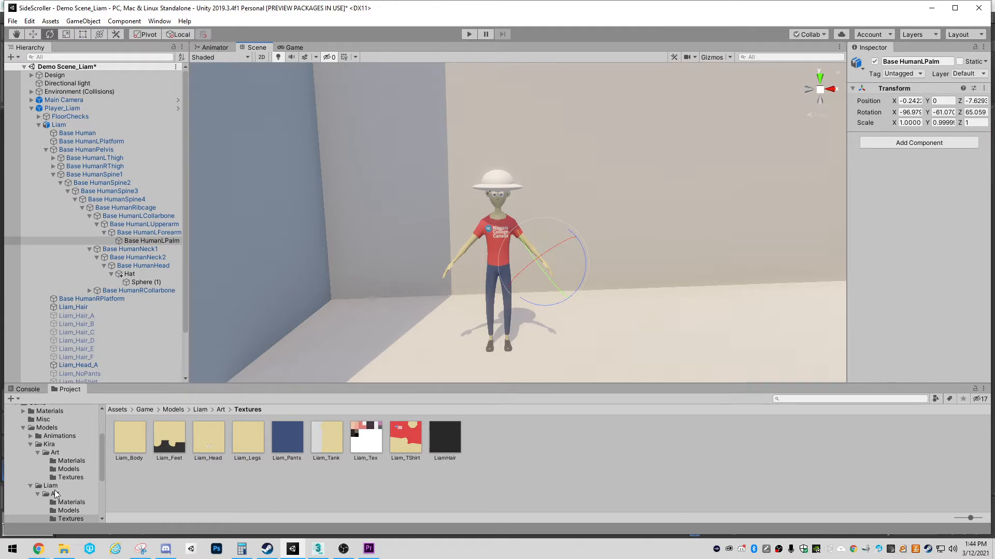
left_click(47, 428)
left_click(23, 428)
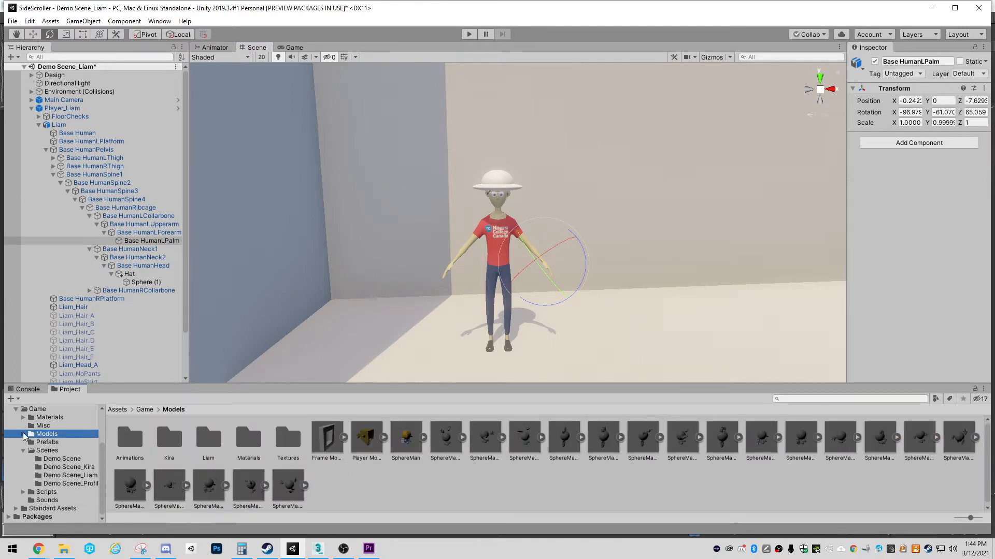
left_click(71, 469)
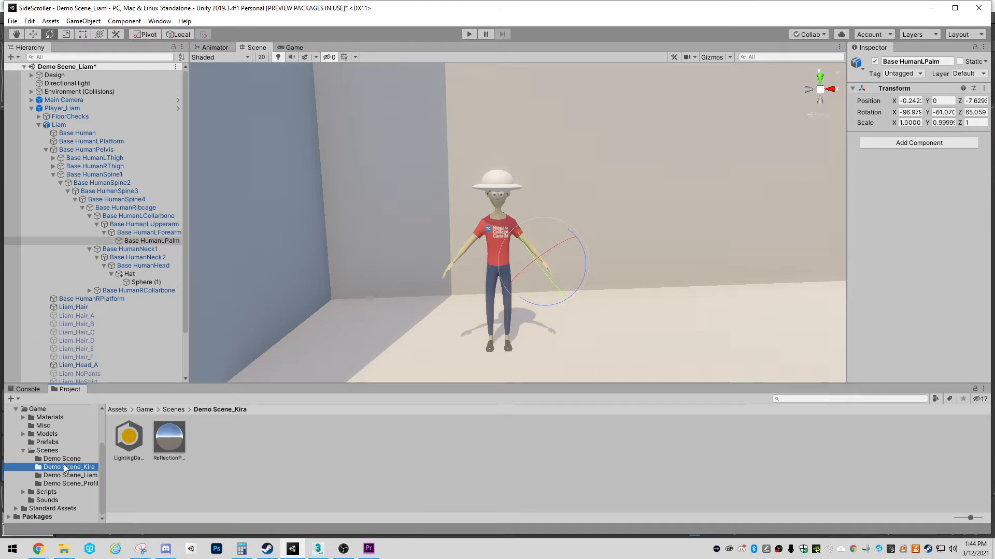
left_click(46, 450)
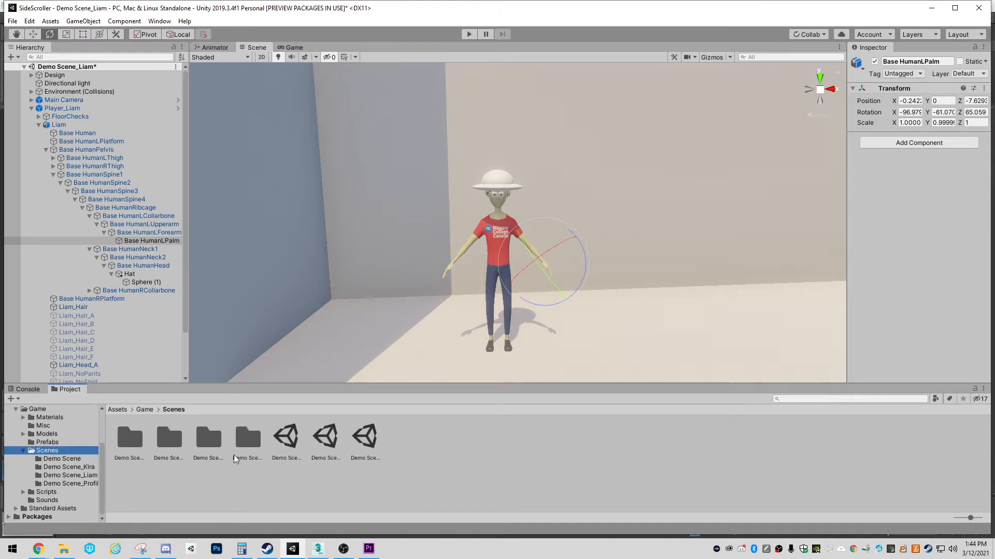
left_click(325, 439)
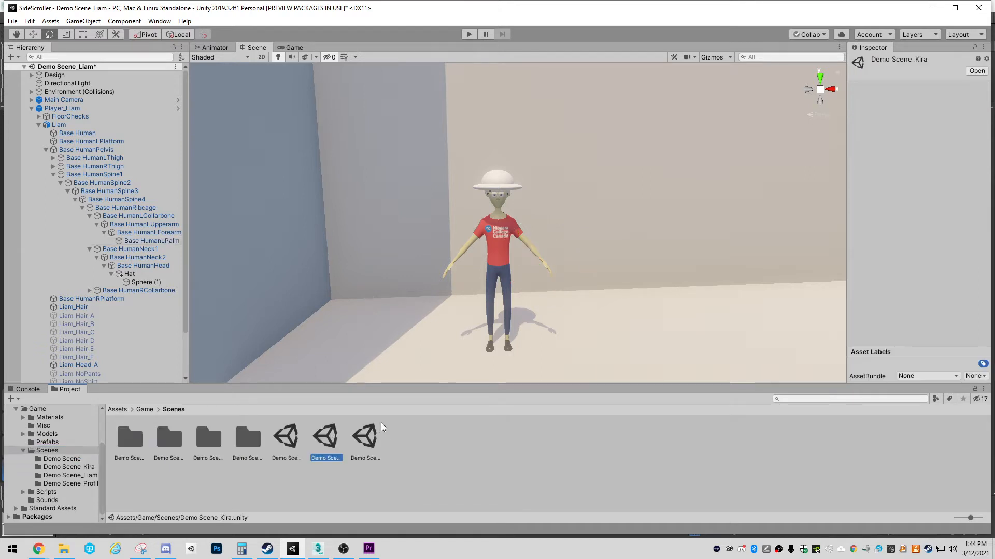
double_click(332, 440)
left_click(534, 295)
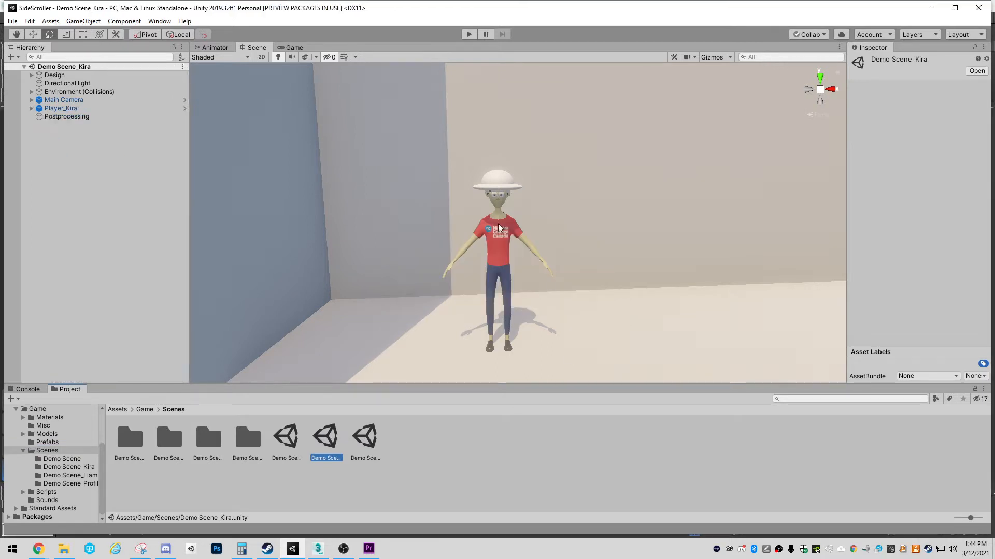
Select the Kira_Shirt mesh on the Kira character in the scene.
left_click_drag(376, 240, 493, 176, "alt")
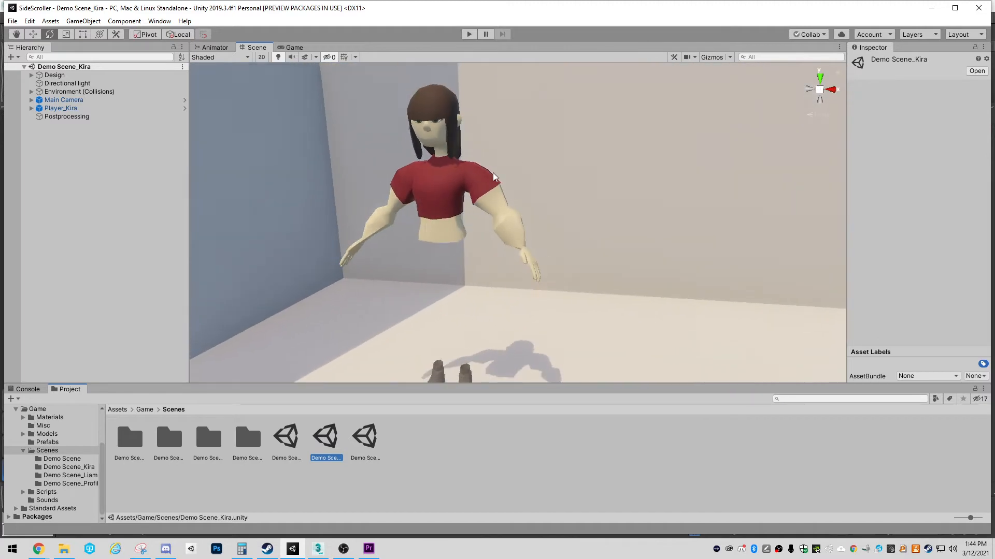
left_click(438, 196)
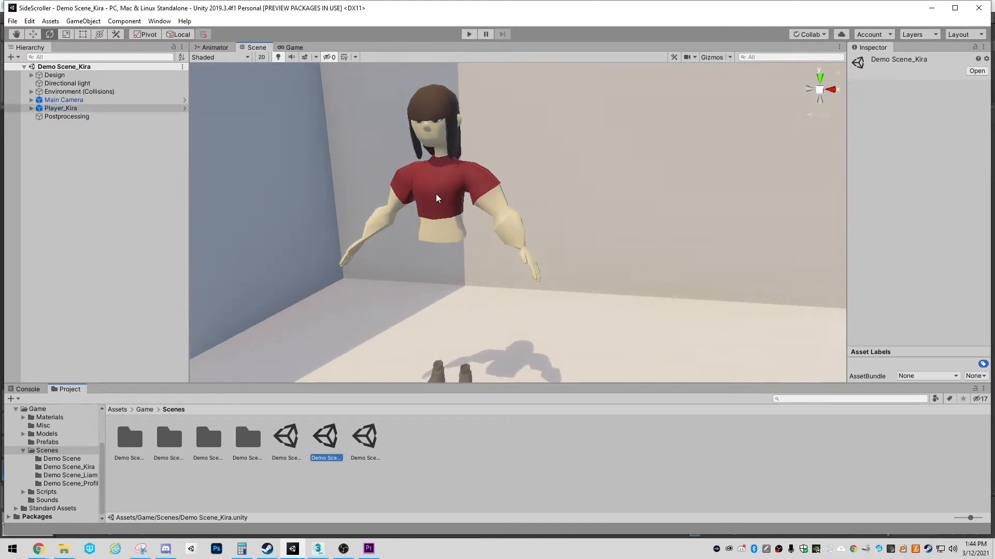
left_click(427, 237)
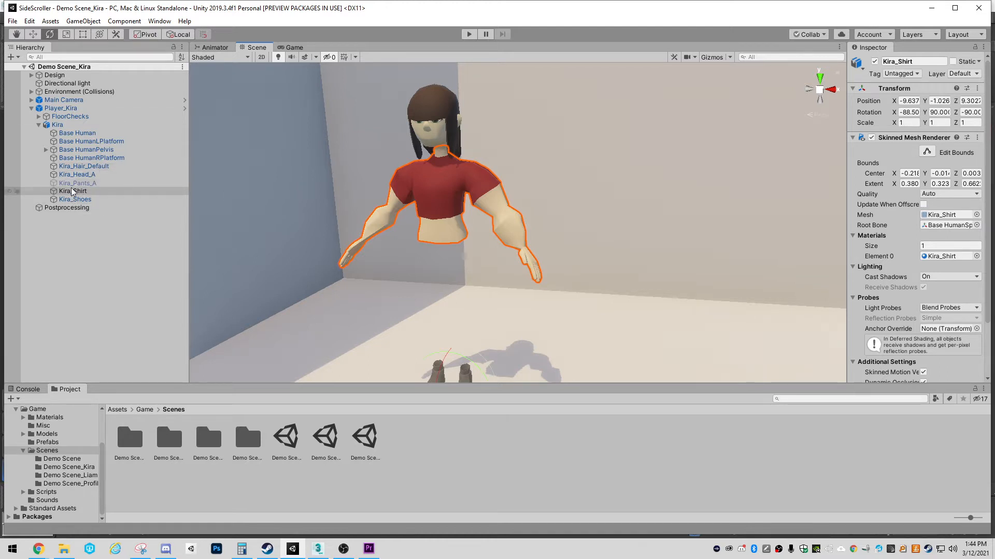
Activate the Kira_Pants_A mesh on the Kira character.
left_click(82, 184)
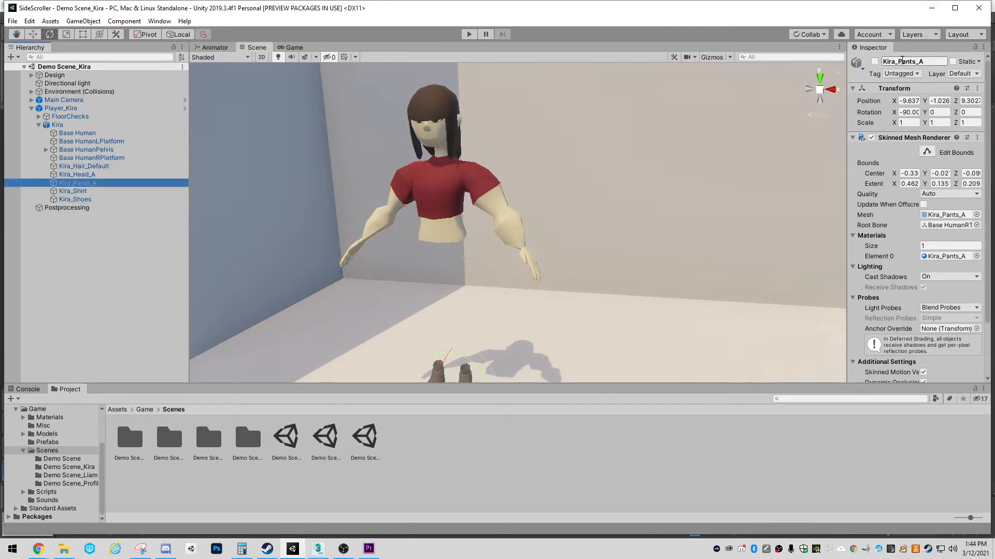
left_click(874, 62)
key("s")
right_click_drag(616, 194, 596, 219)
key("w")
key("s")
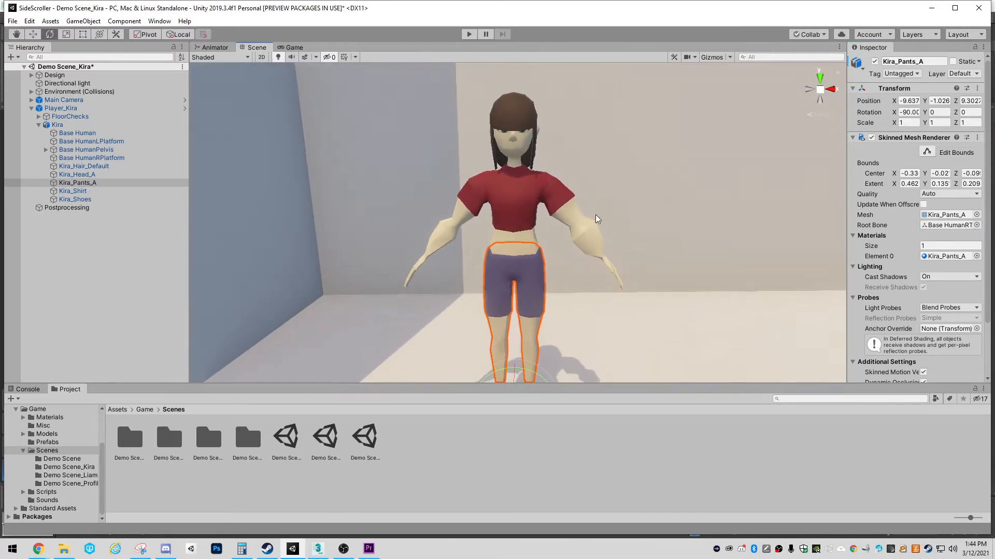
Play the scene and run Kira right and left to test the movement.
left_click(469, 34)
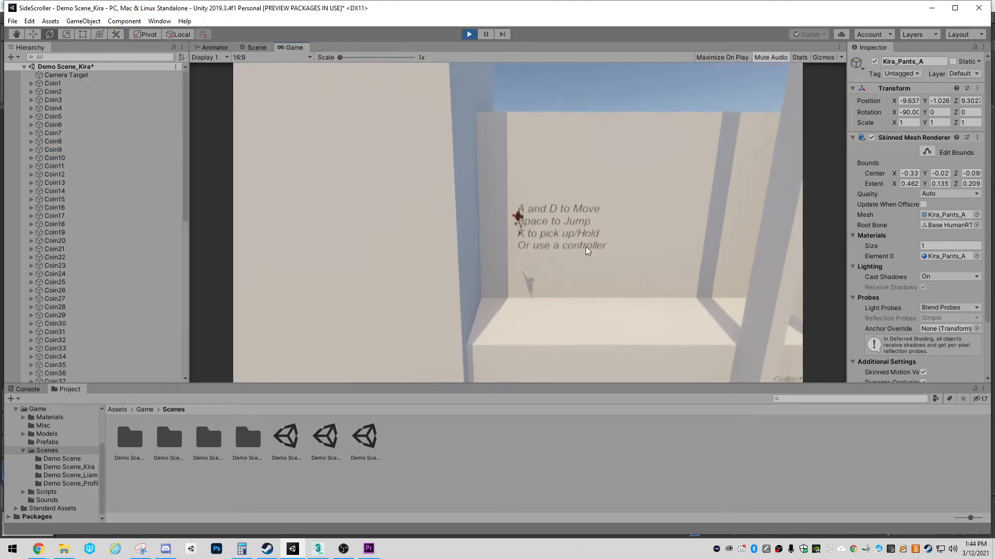
key("d")
key("a")
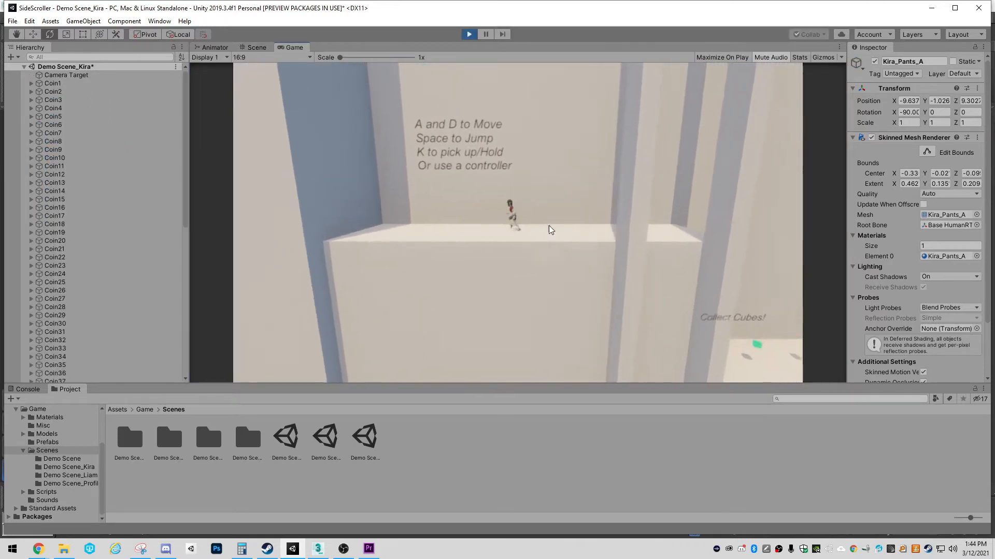
Return to the Scene view during play, undock the Game view and bring Kira into view.
key("ctrl+1")
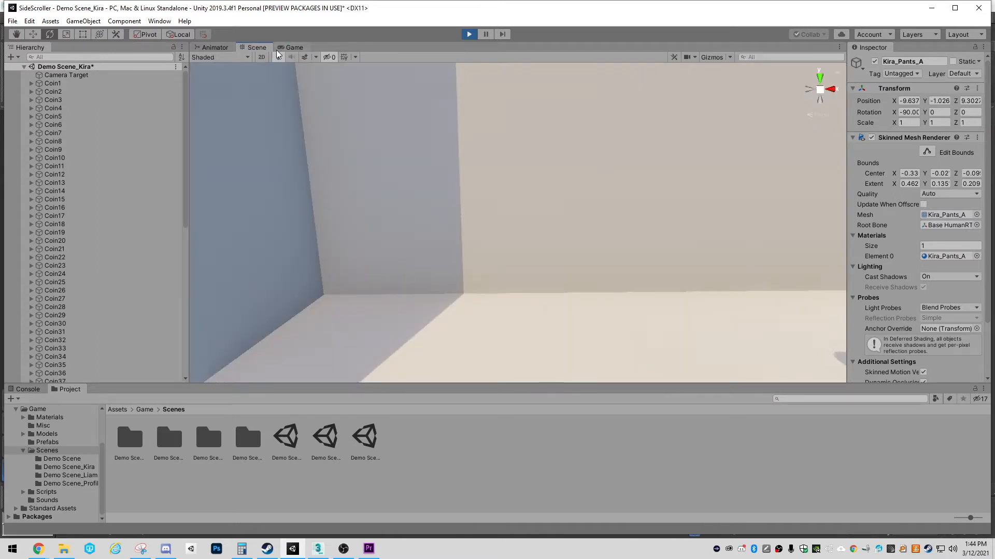
left_click_drag(291, 47, 994, 57)
right_click_drag(633, 259, 456, 290)
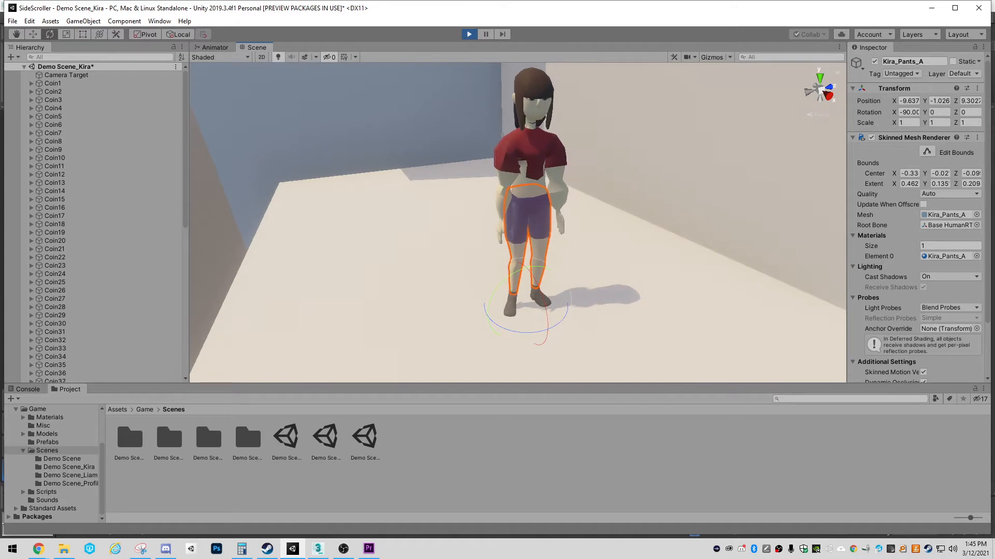
Examine the front of Kira's shirt and torso up close while the idle animation plays.
right_click_drag(654, 280, 582, 211)
key("w")
left_click(582, 212)
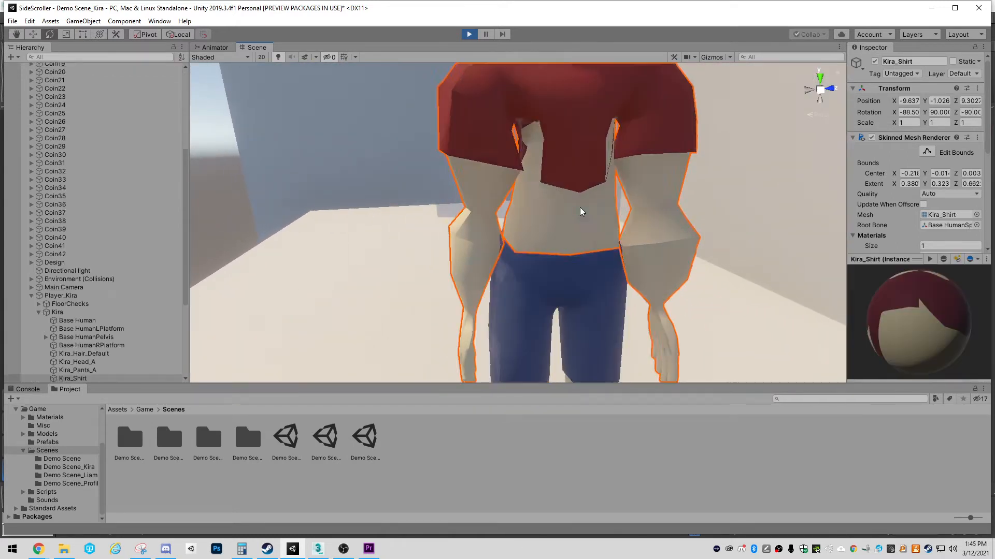
left_click(579, 223)
left_click(570, 165)
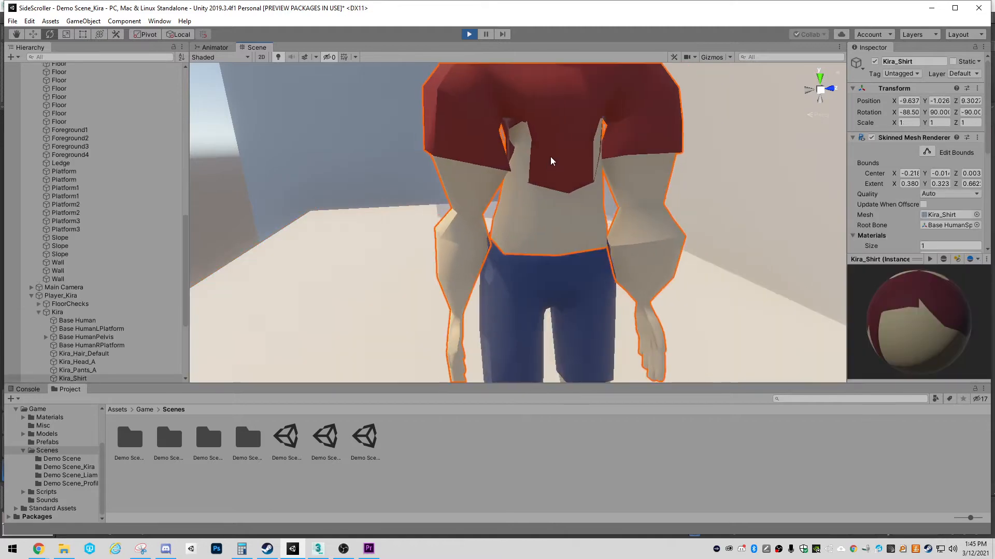
right_click_drag(551, 161, 482, 224)
left_click(460, 207)
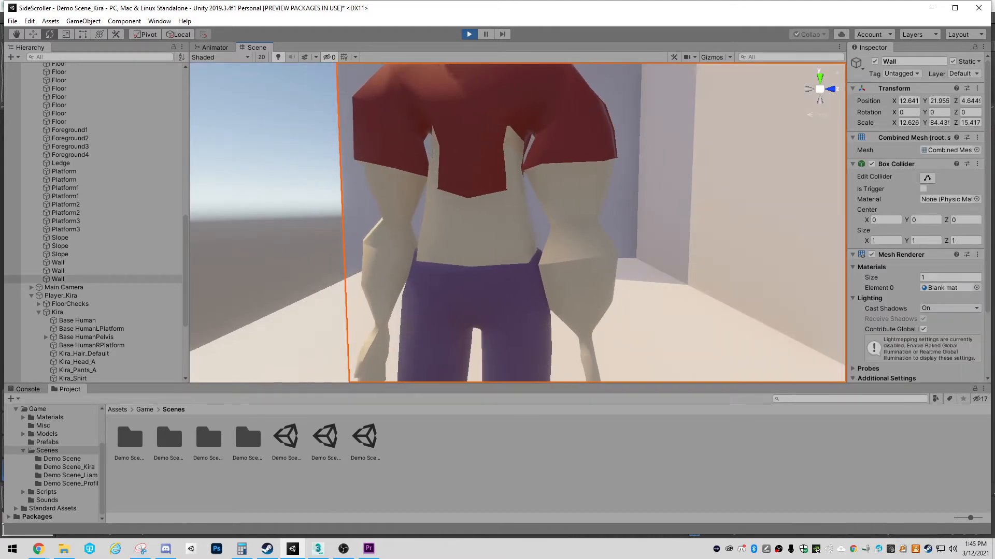
key("s")
mouse_move(551, 258)
right_mouse_down()
mouse_move(565, 261)
mouse_move(554, 251)
right_mouse_up()
key("w")
left_click(519, 190)
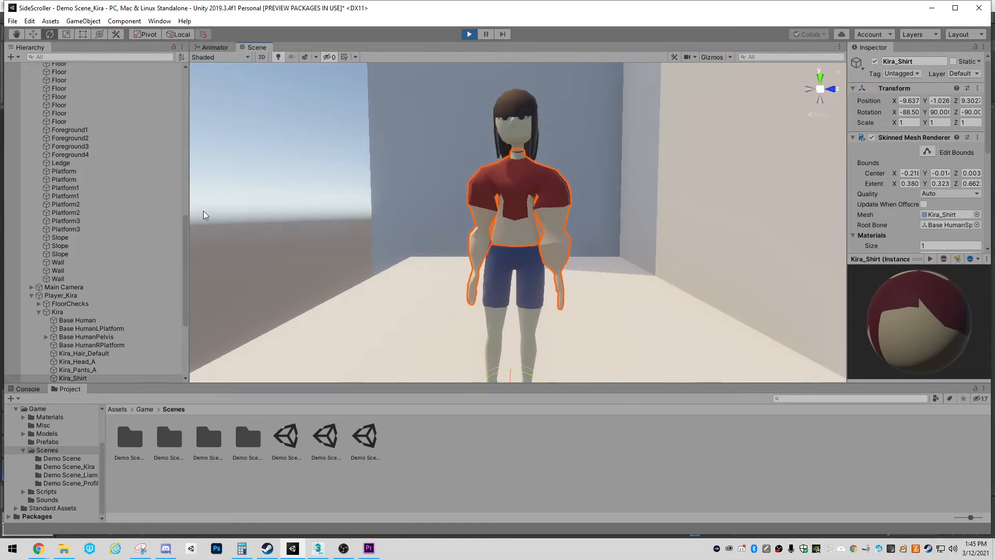
Deactivate the Kira_Shirt mesh under Player_Kira and reactivate it to check for overlapping geometry.
scroll(88, 321, "down", 3)
left_click(78, 308)
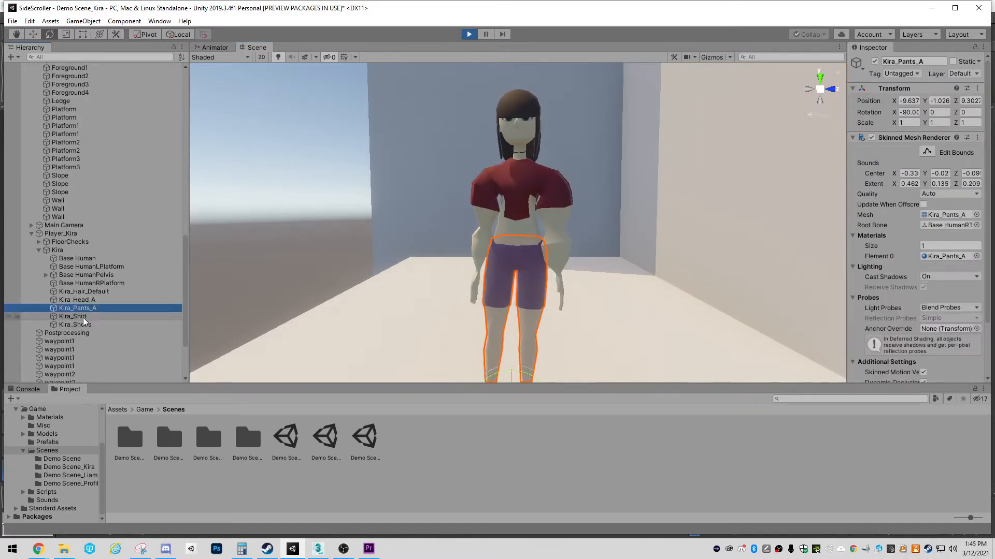
left_click(77, 317)
left_click(875, 62)
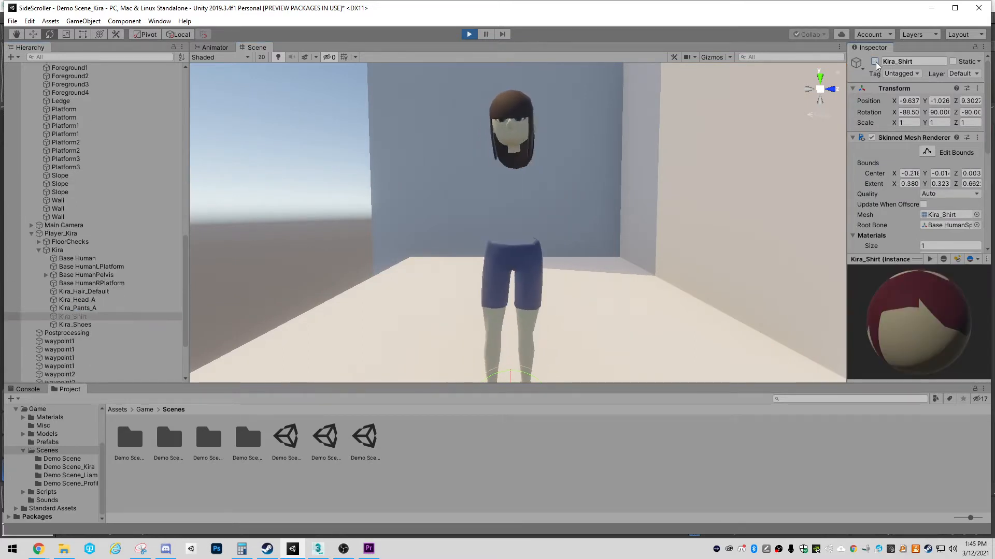
left_click(874, 61)
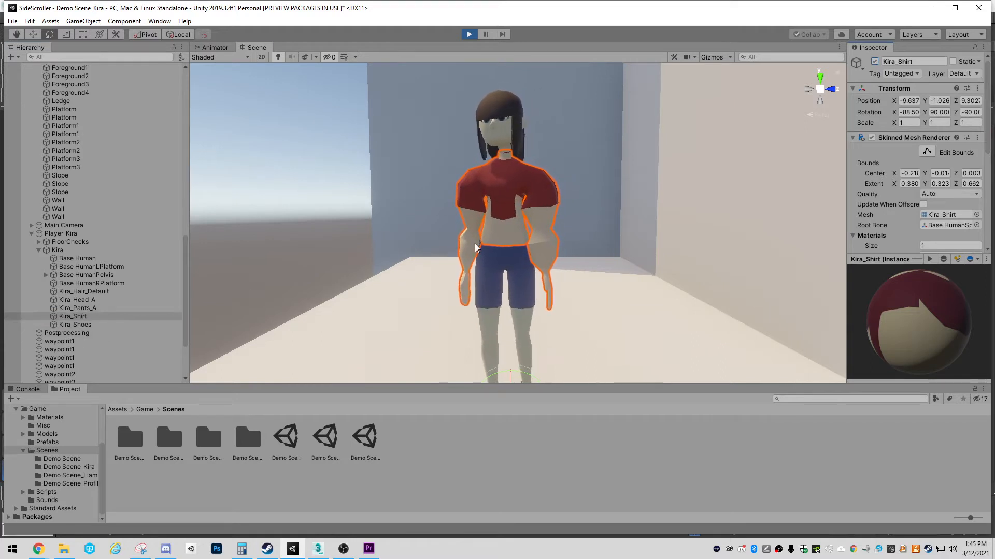
Inspect the shirt up close and expand the Kira_Shirt material's settings to review its maps.
scroll(502, 254, "up", 5)
right_click_drag(503, 255, 461, 246)
left_click_drag(909, 301, 885, 312)
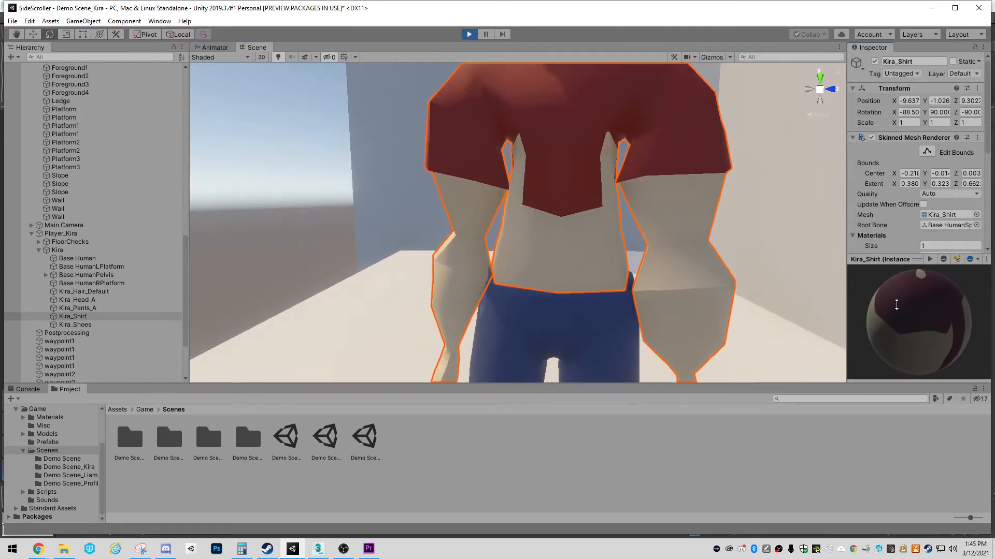
left_click_drag(917, 259, 917, 299)
scroll(924, 174, "down", 5)
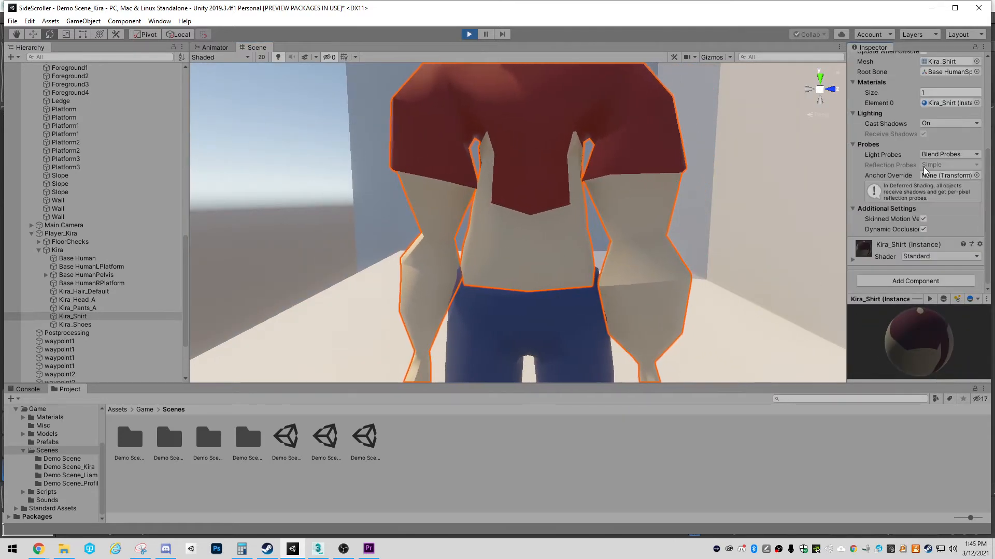
left_click(907, 245)
scroll(926, 247, "down", 6)
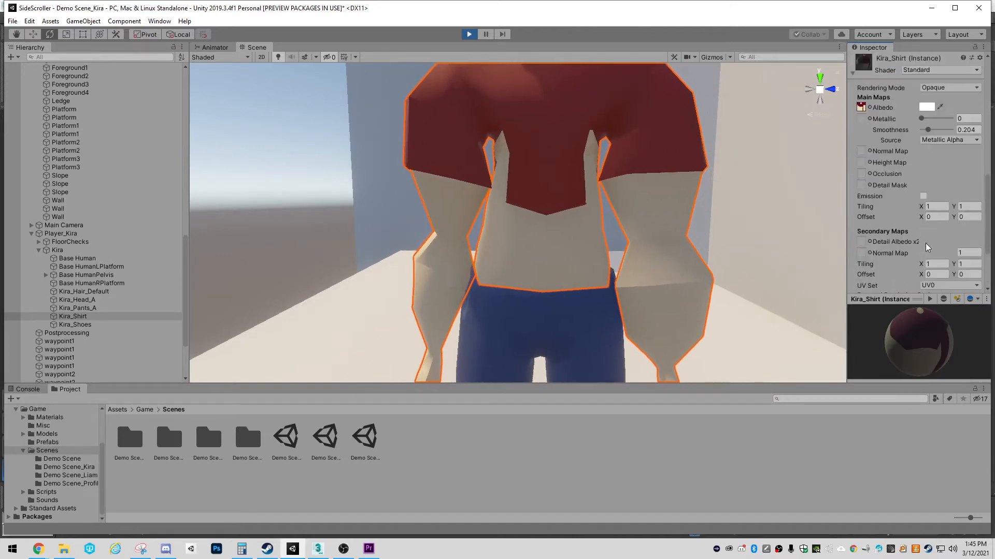
Set the Kira_Shirt material's Albedo texture to None, and reassign the Kira_Shirt texture.
left_click(870, 108)
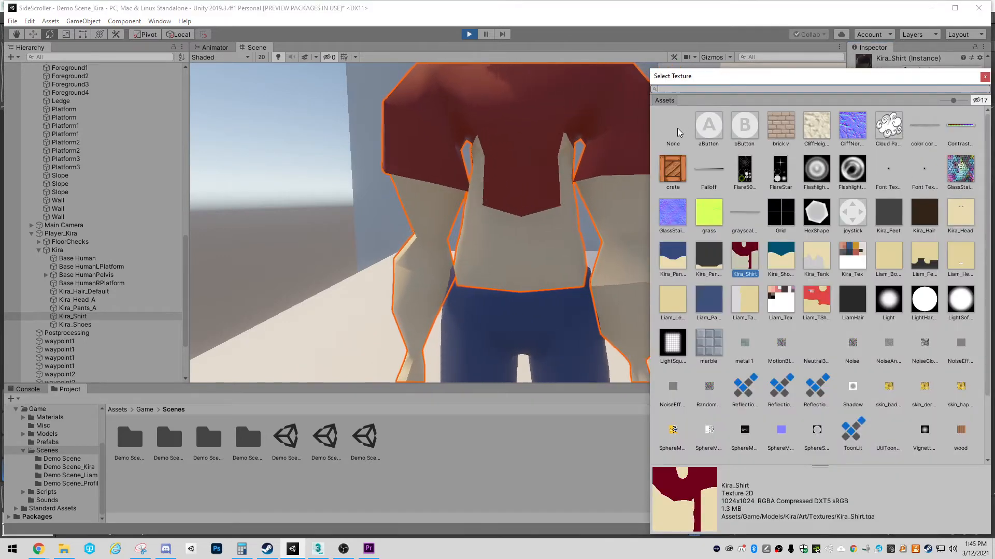
left_click(673, 131)
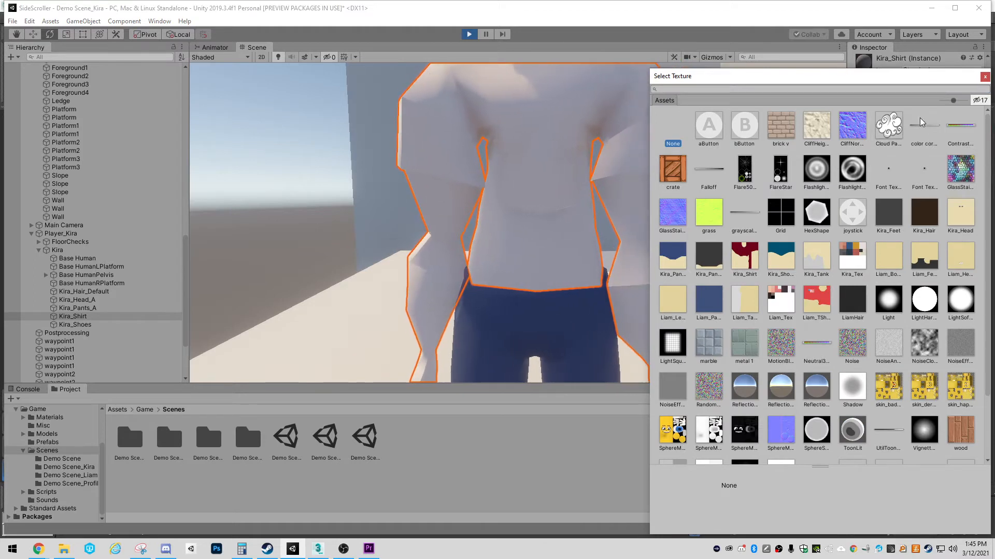
double_click(745, 256)
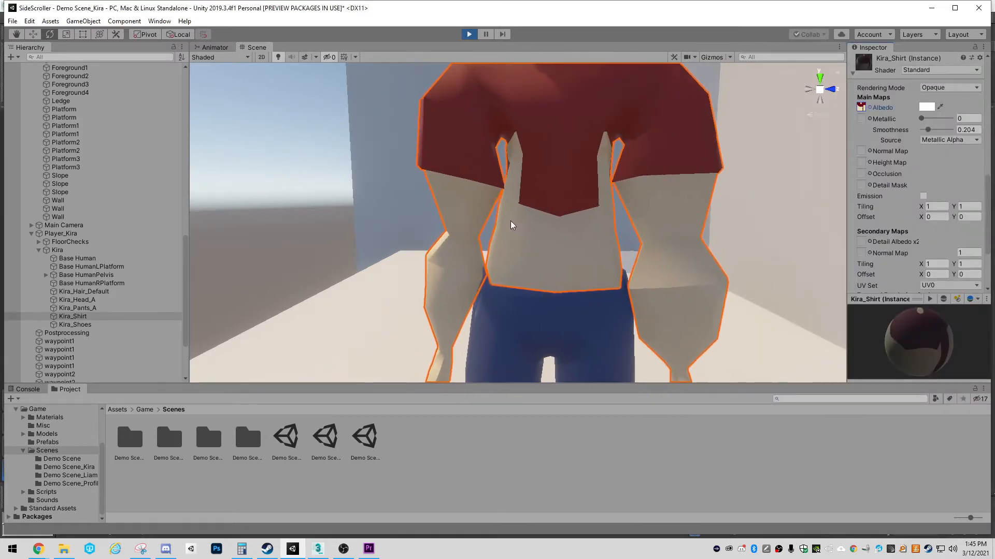
Stop play mode, locate the Kira_Shirt mesh in the project and show the parent Kira model's import settings.
left_click(469, 34)
right_click_drag(559, 295, 729, 312)
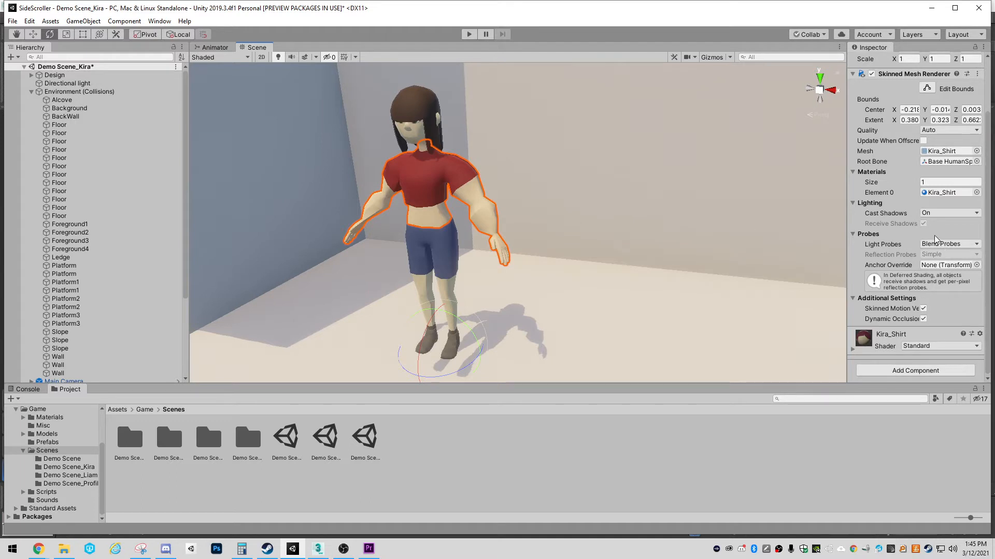
scroll(935, 240, "up", 3)
left_click(938, 219)
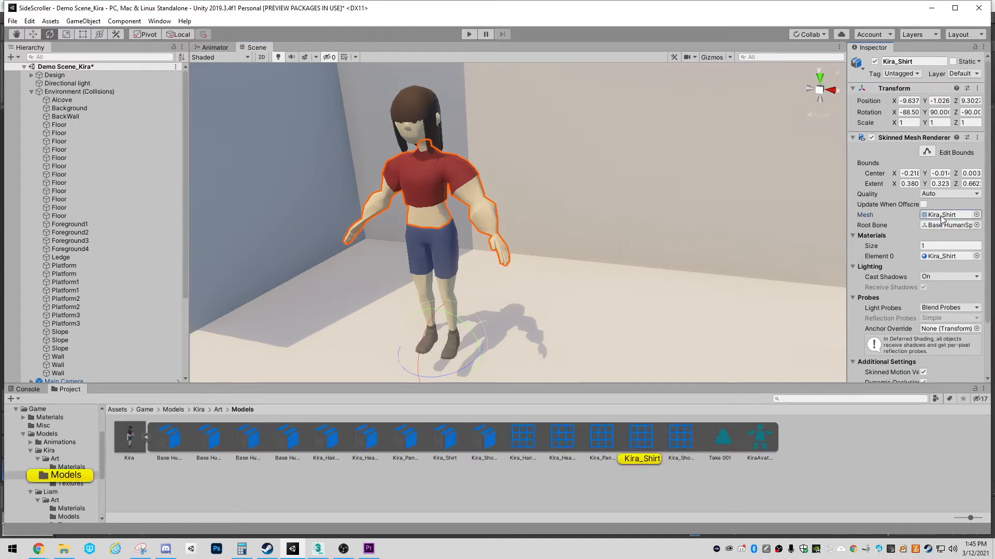
left_click(130, 446)
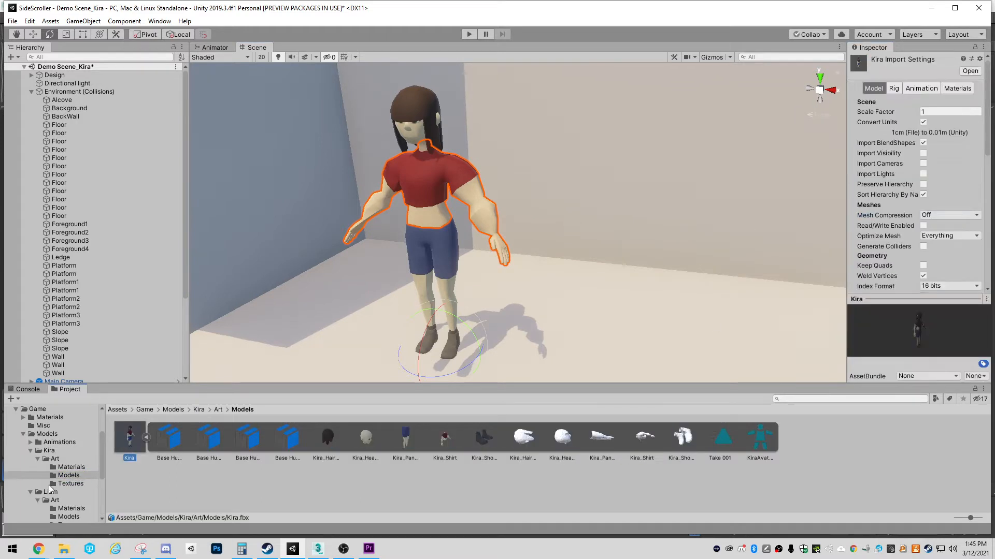
Place a fresh Kira model from the Models folder beside Player_Kira and compare the two characters.
left_click(145, 438)
left_click_drag(130, 437, 369, 161)
scroll(610, 357, "up", 2)
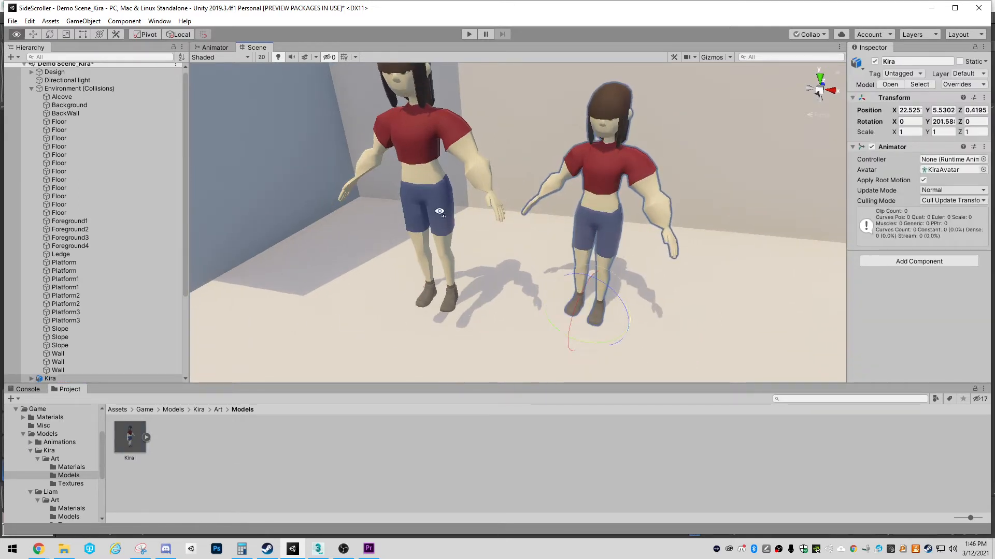
key("s")
right_click_drag(439, 212, 669, 195)
key("w")
left_click(362, 85)
key("f")
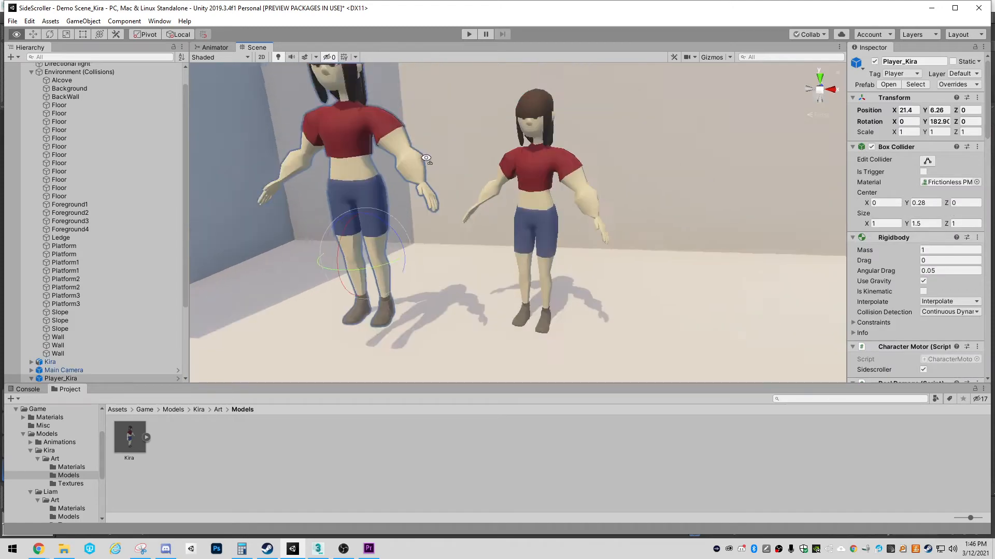
Locate the animator controller used by Player_Kira's Kira and assign Liam_Kira_Controller to the newly placed Kira.
left_click(568, 167)
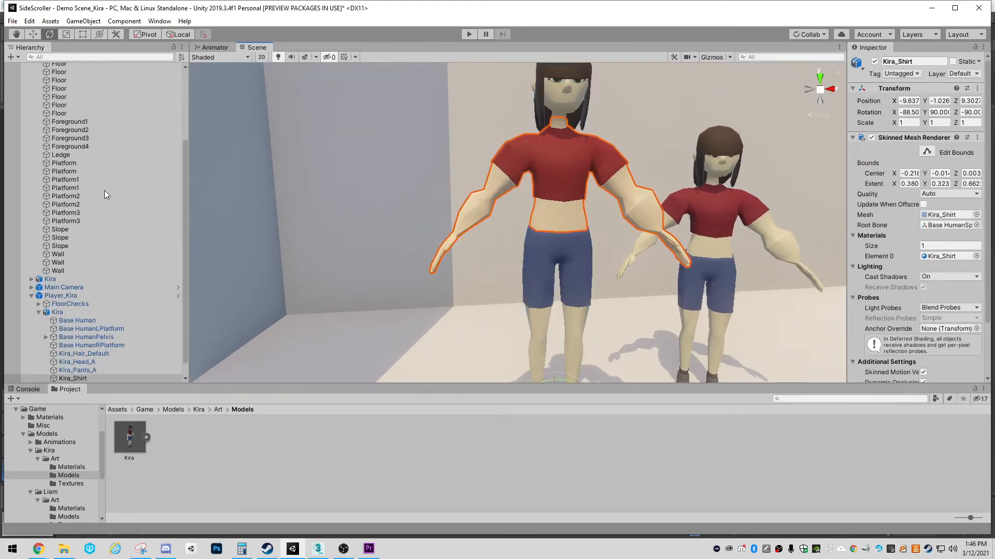
left_click(71, 295)
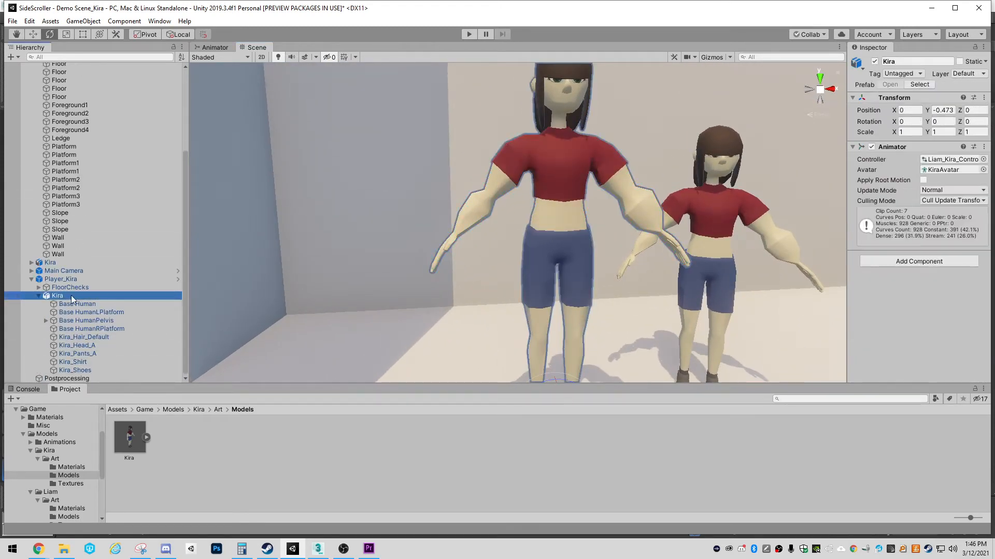
left_click(941, 160)
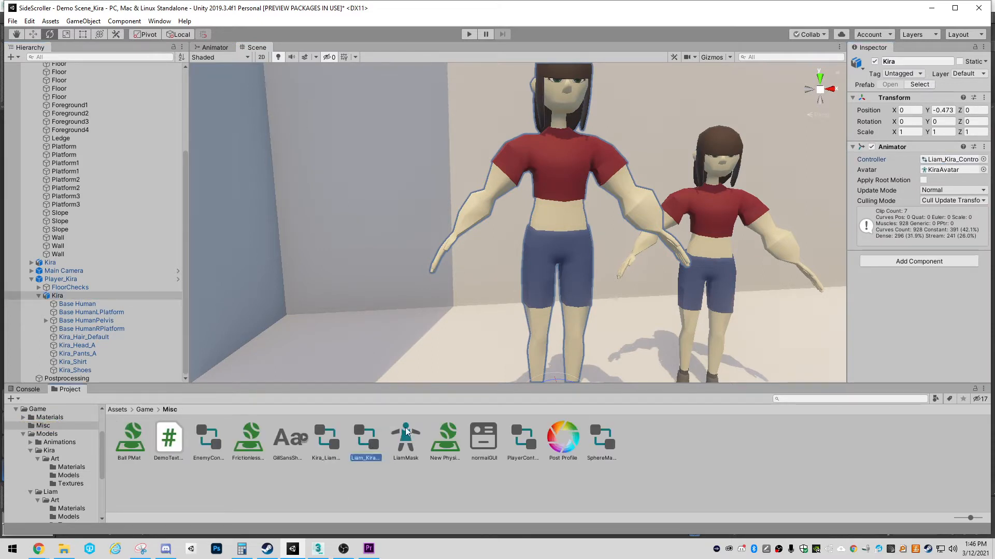
mouse_move(717, 223)
left_mouse_down()
mouse_move(707, 201)
mouse_move(707, 210)
left_mouse_up()
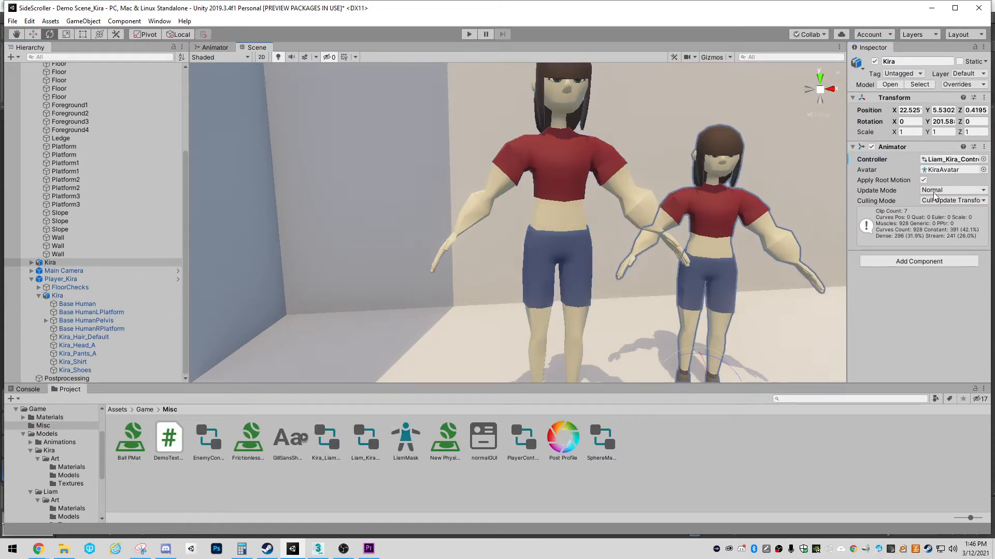
Play the scene and compare the animated poses of the two Kira characters.
scroll(771, 216, "down", 4)
left_click_drag(770, 216, 590, 217, "alt")
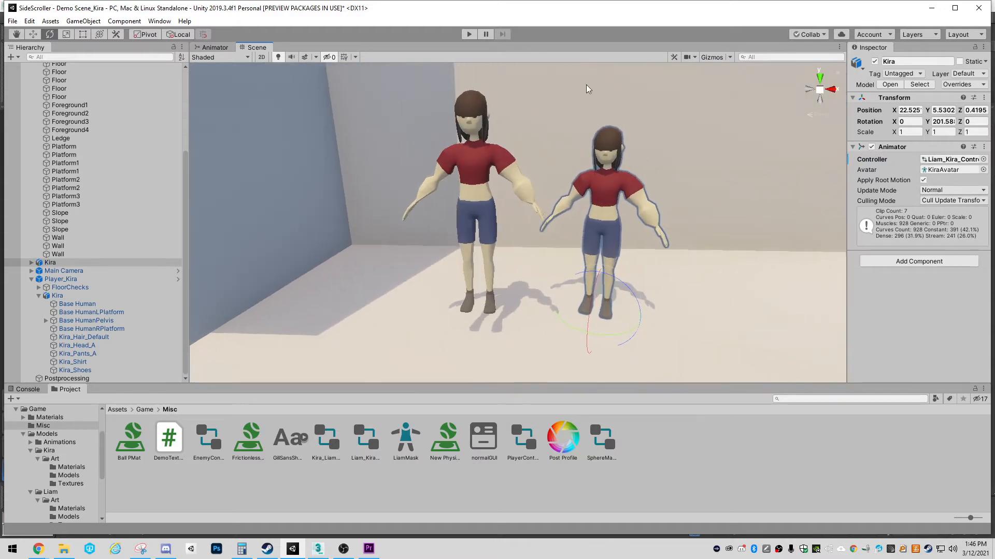
left_click(469, 34)
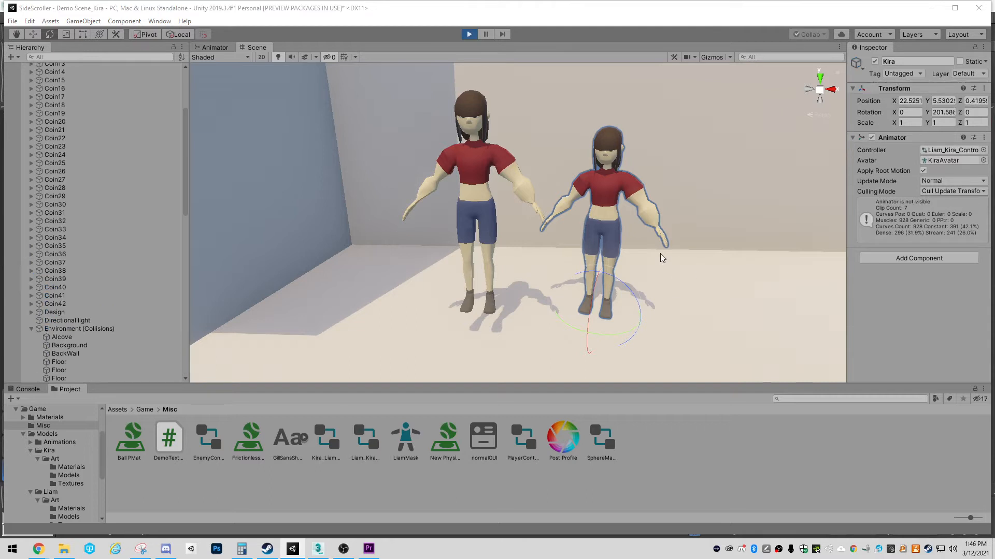
right_click_drag(543, 259, 528, 228)
key("w")
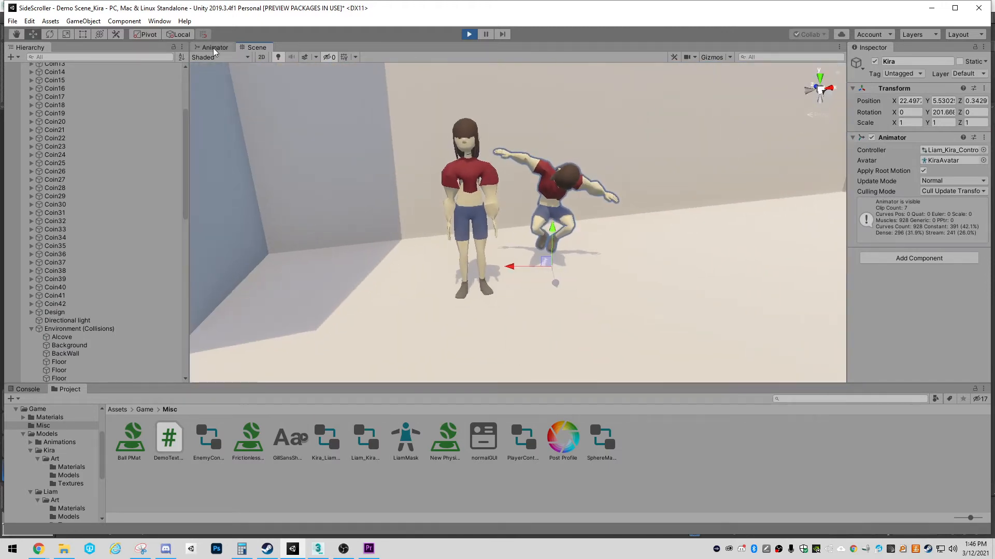
Enable the Animator's Grounded parameter for the new Kira, examine its shirt up close, and stop play mode.
left_click(215, 47)
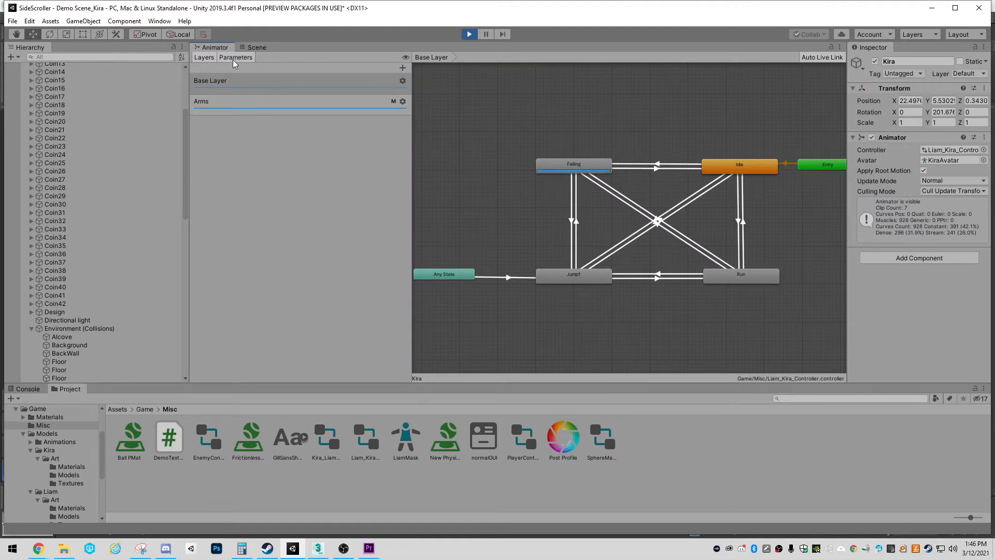
left_click(233, 58)
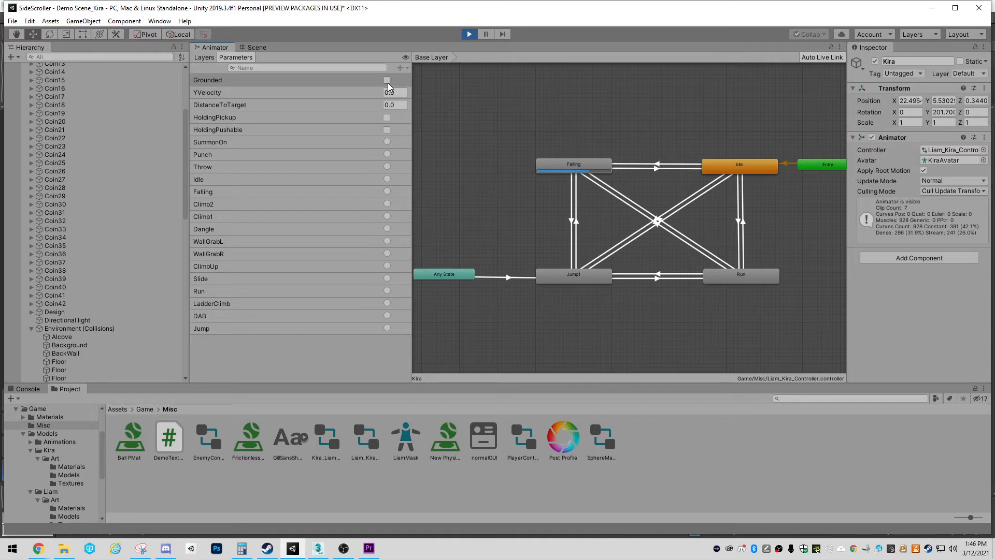
left_click(263, 49)
right_click_drag(591, 305, 555, 210)
key("w")
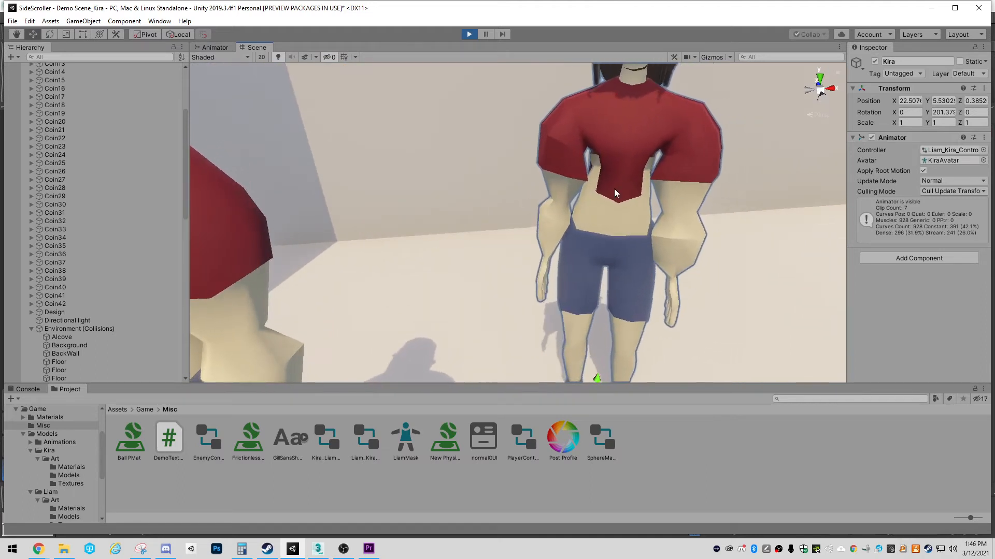
left_click(469, 35)
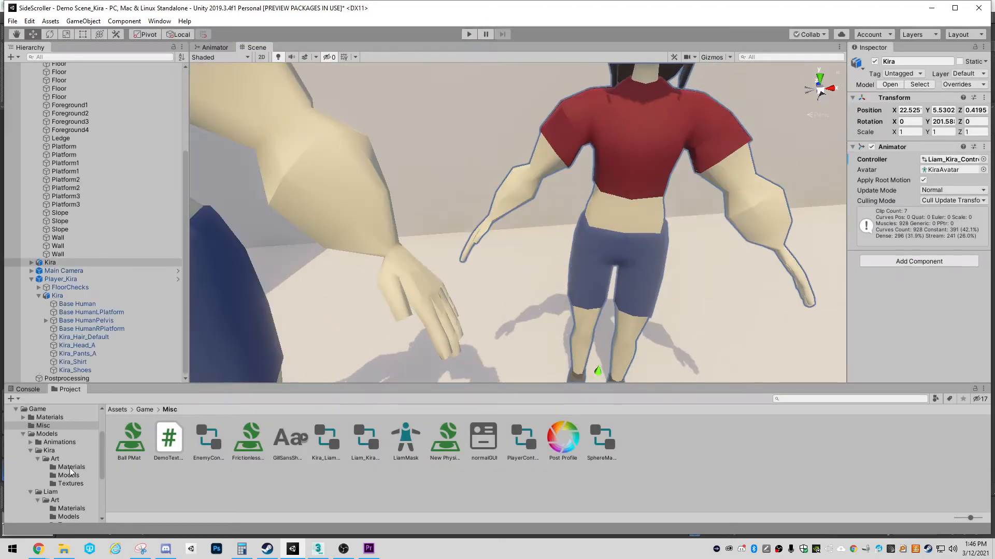
Locate the new Kira's source model in the project and examine its model import settings.
left_click(617, 188)
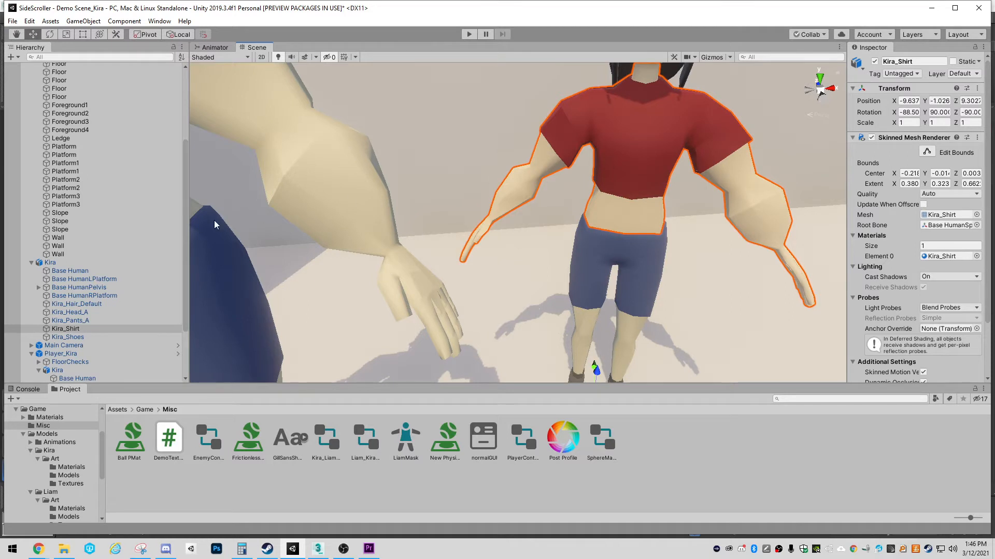
left_click(52, 263)
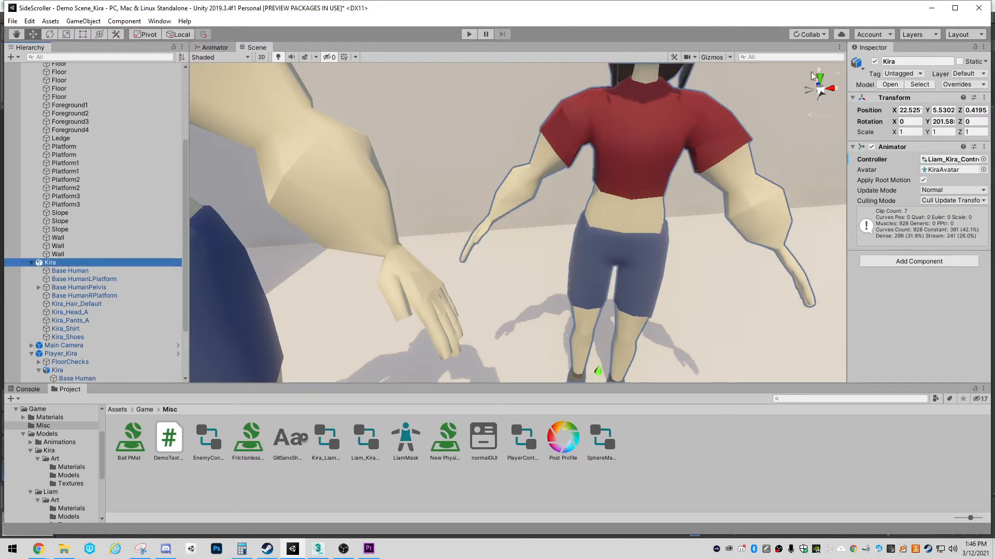
left_click(919, 85)
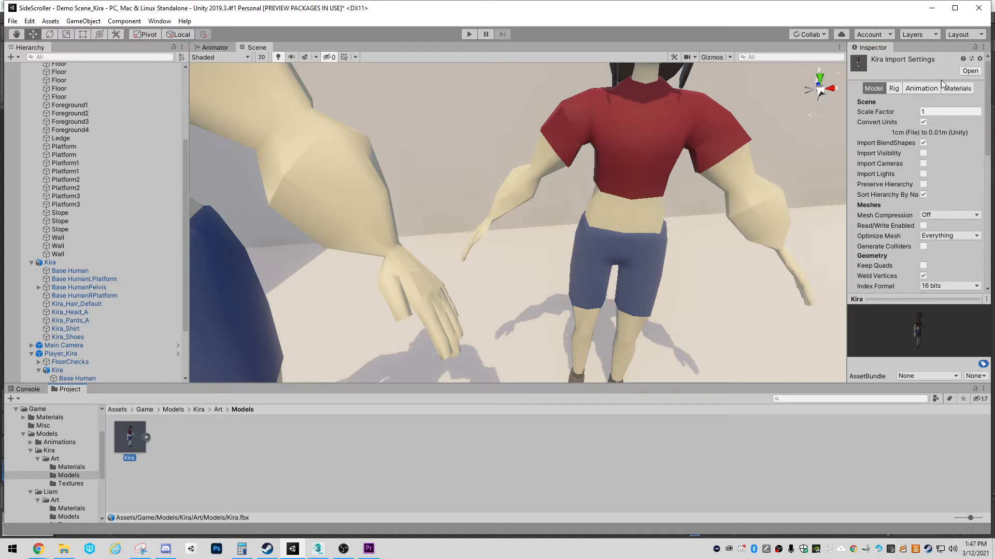
left_click_drag(844, 115, 778, 130)
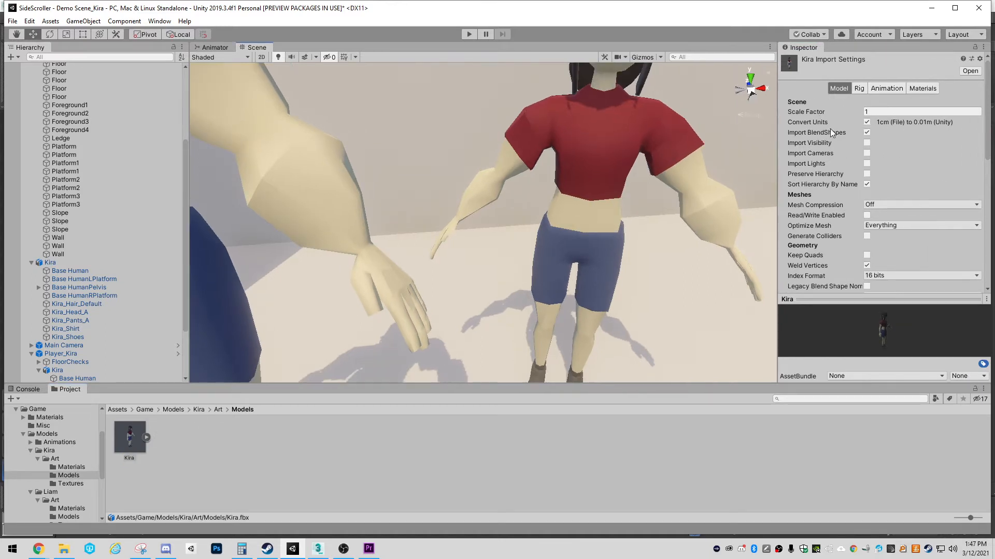
scroll(865, 223, "down", 3)
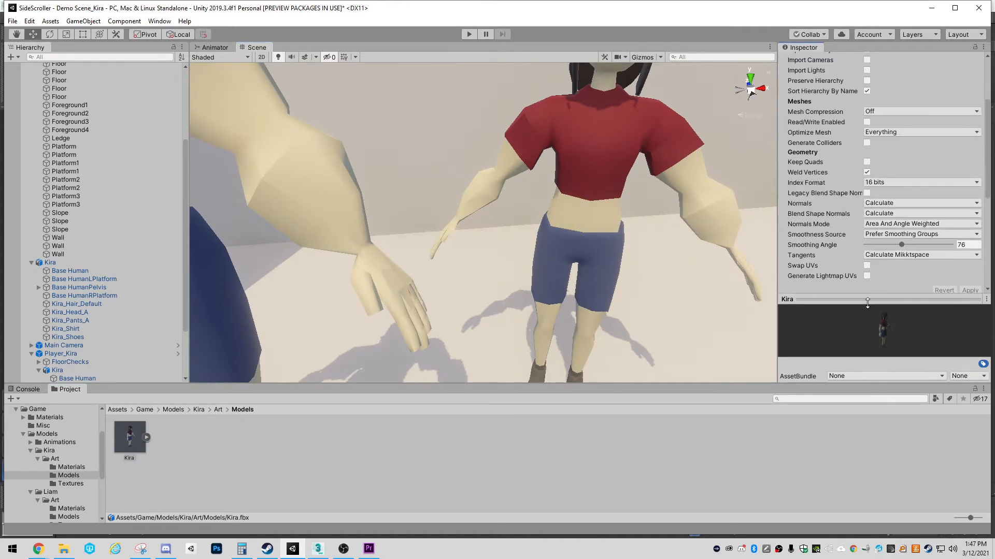
scroll(879, 184, "up", 3)
Set the Kira model's rig skin weights to Custom with a maximum of 10 bones per vertex and apply.
left_click(858, 89)
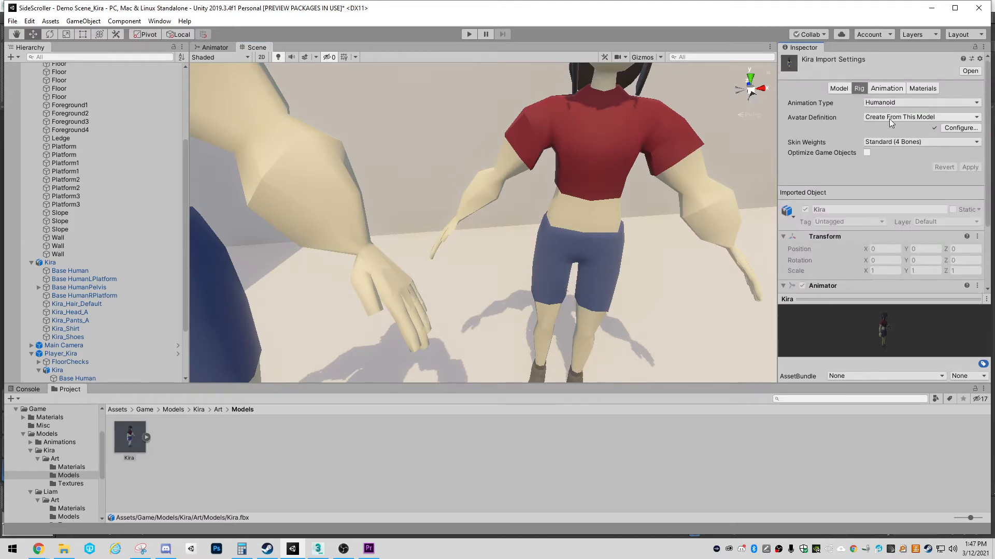
left_click(910, 118)
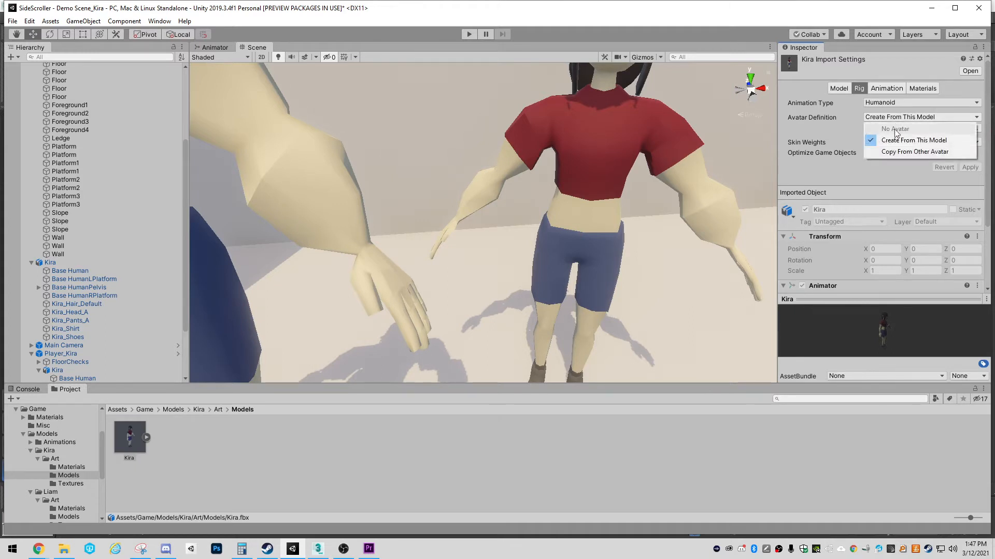
left_click(856, 136)
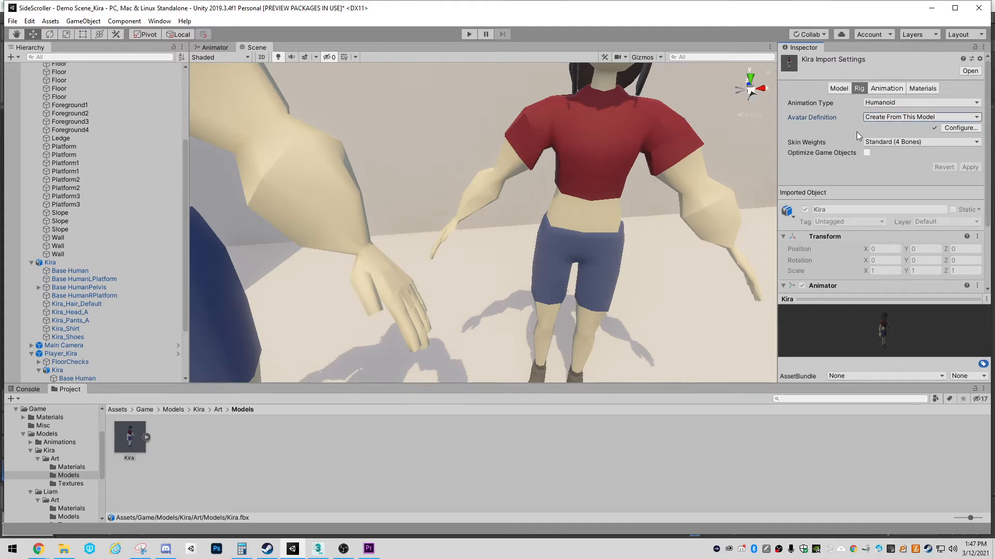
left_click(894, 144)
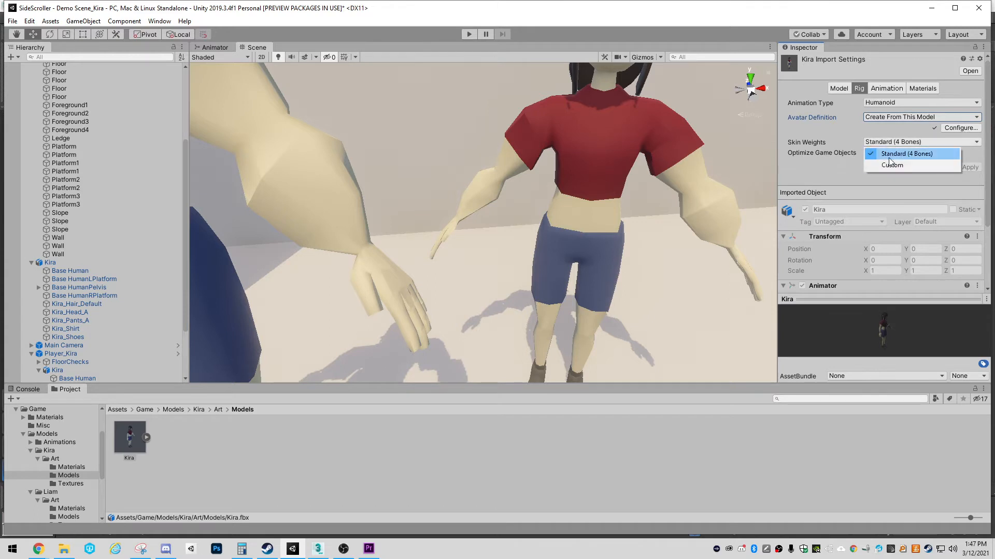
left_click(889, 165)
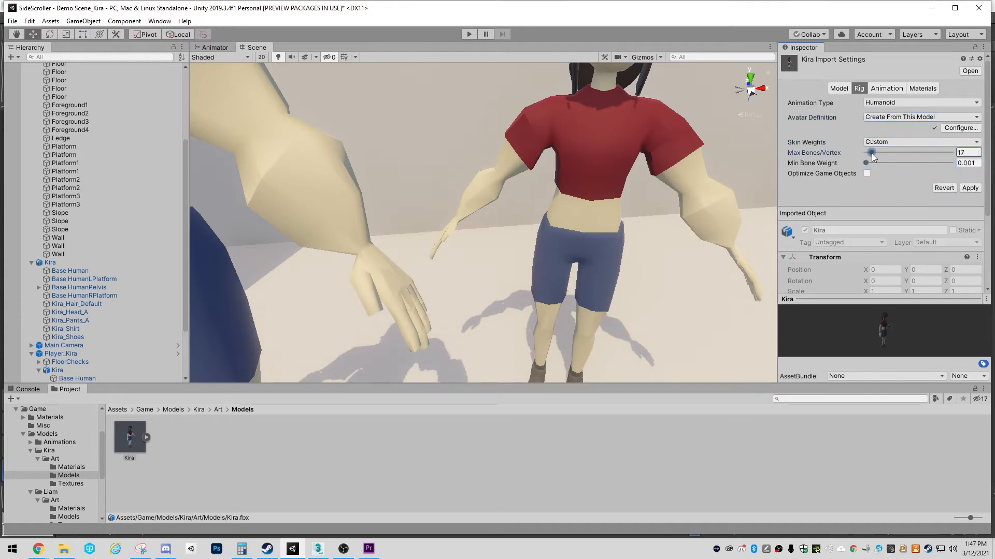
left_click_drag(871, 153, 870, 156)
left_click(956, 186)
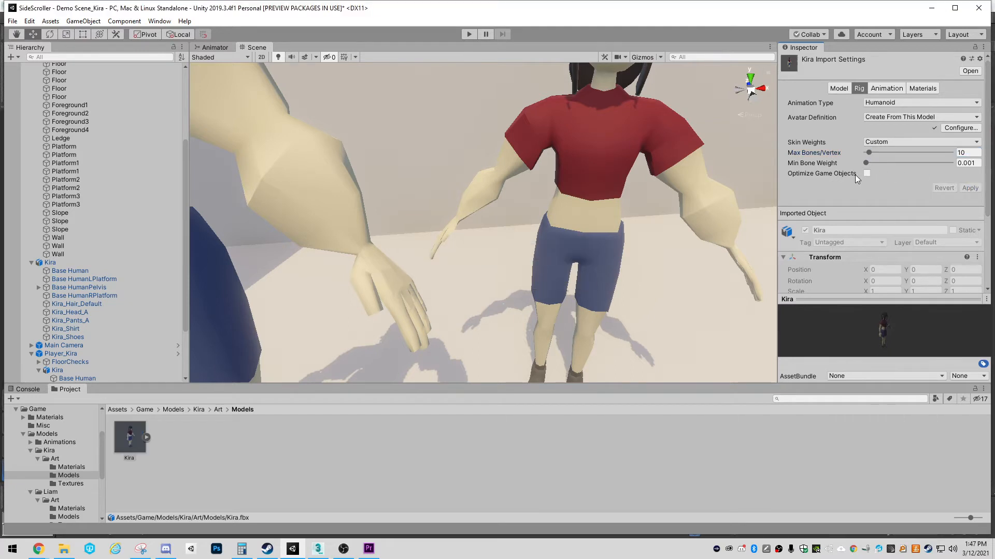
Apply Copy From Other Avatar as Kira's avatar definition and return it to Create From This Model.
left_click(928, 117)
left_click(875, 151)
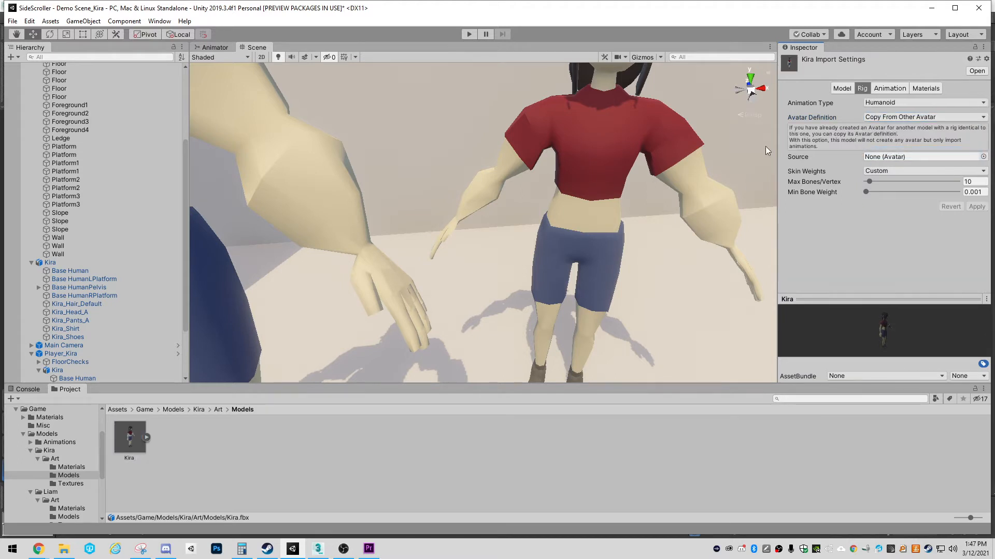
left_click(887, 120)
left_click(886, 141)
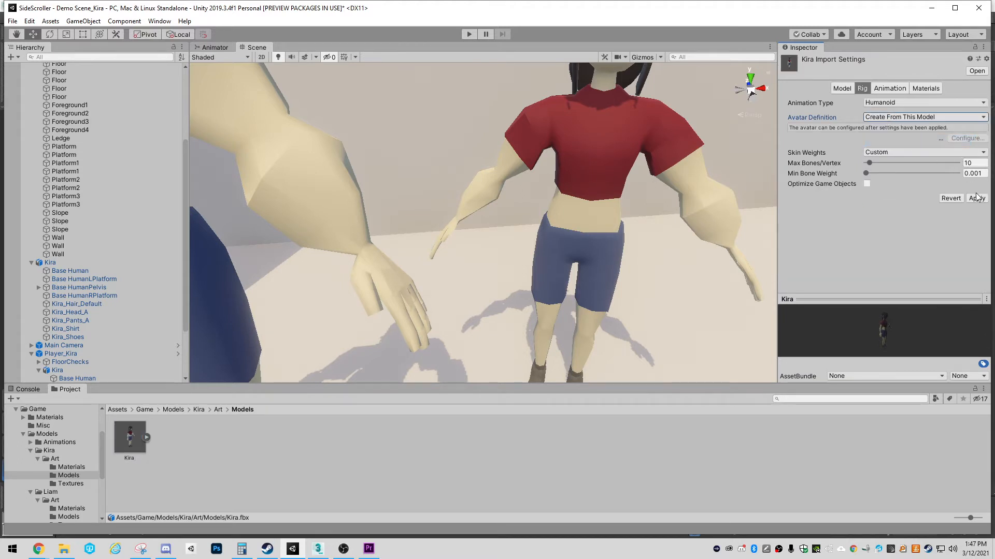
Play the scene, compare the shirts on both Kira characters with the new skin weights, and stop play mode.
left_click(469, 34)
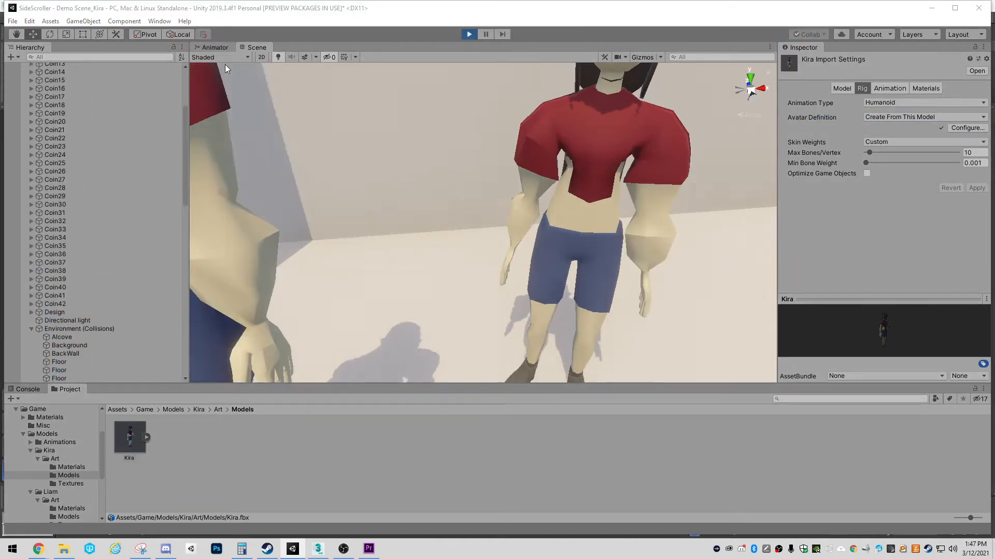
scroll(448, 150, "down", 5)
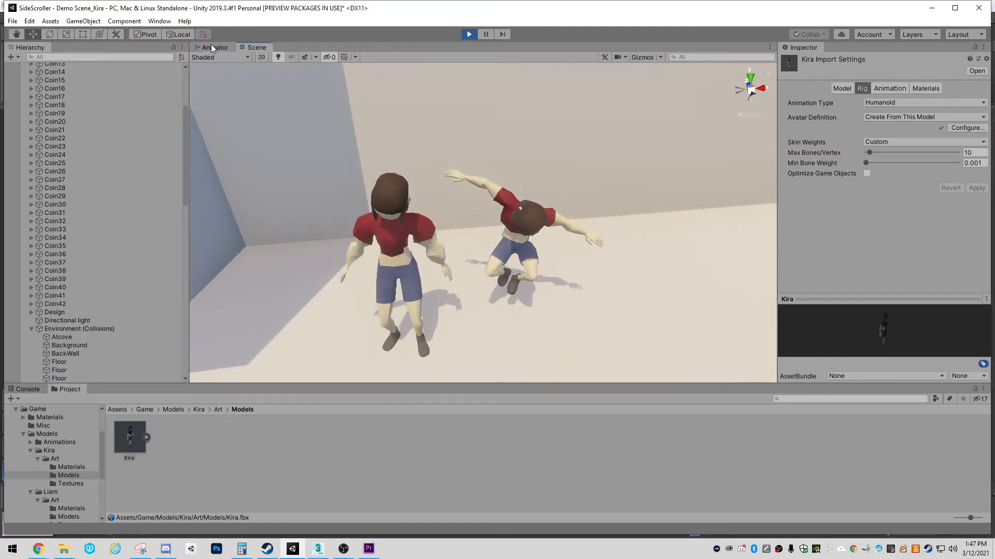
left_click(213, 47)
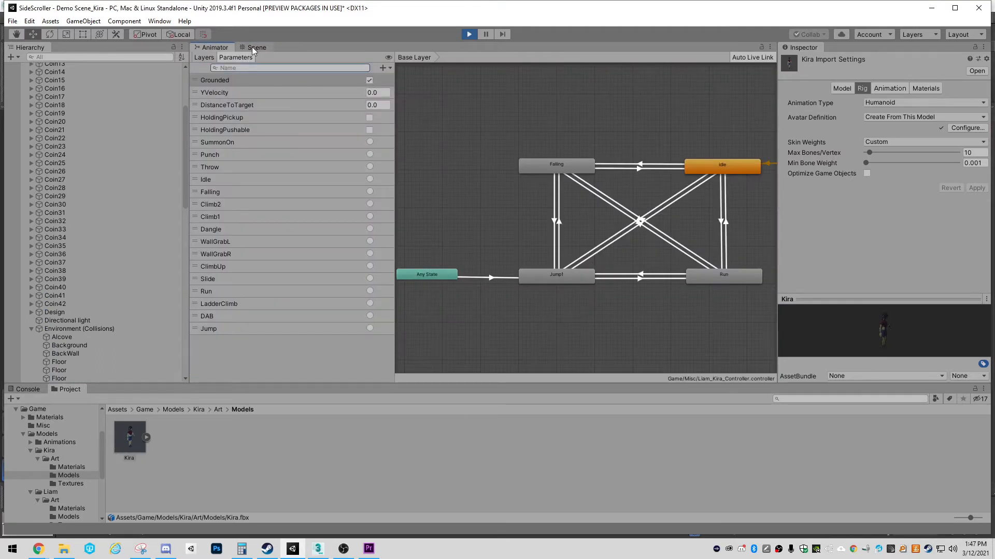
left_click(254, 48)
scroll(489, 201, "up", 3)
mouse_move(489, 201)
right_mouse_down()
mouse_move(454, 216)
mouse_move(480, 209)
right_mouse_up()
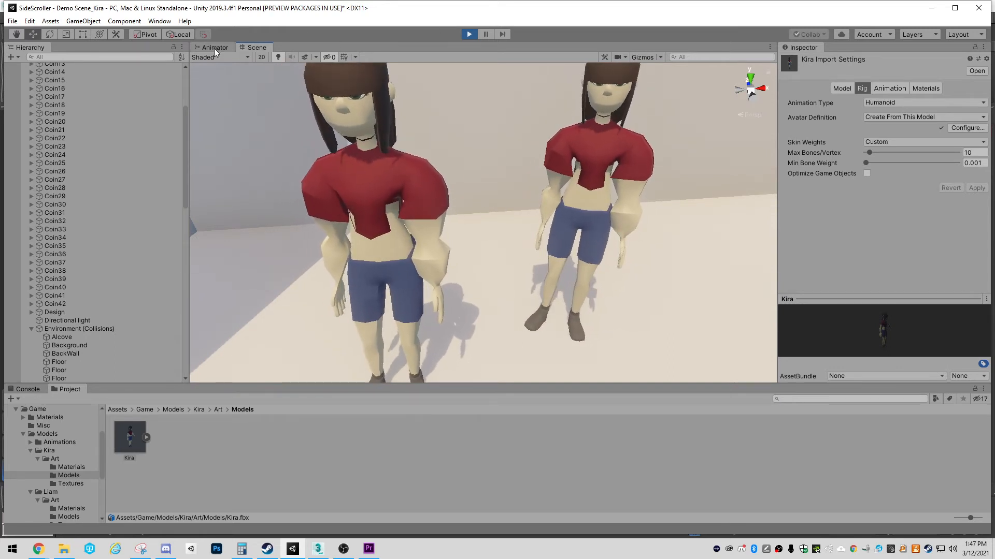
left_click(468, 35)
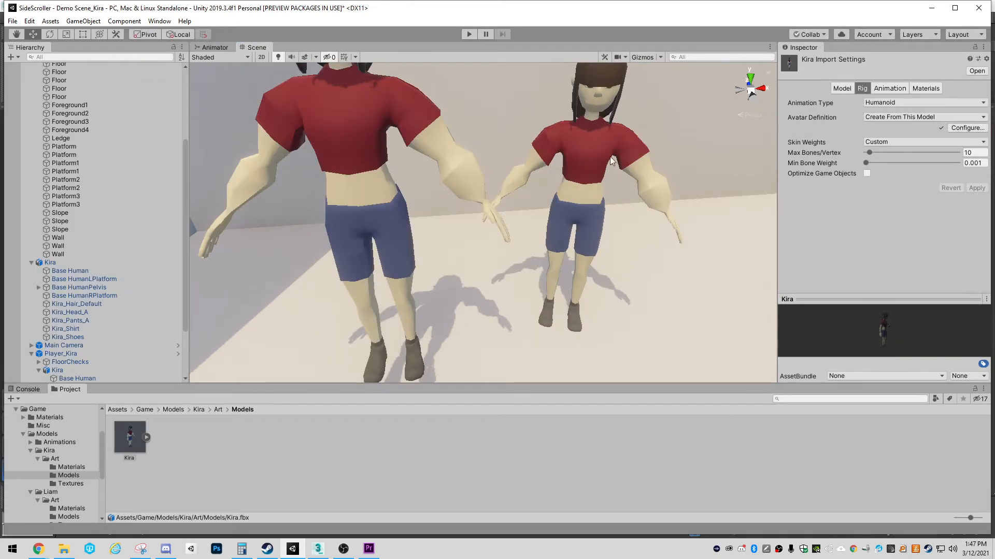
Set the Kira model's animation compression to Off, apply it, and review the Take 001 clip settings.
left_click(580, 176)
left_click(138, 438)
left_click(886, 88)
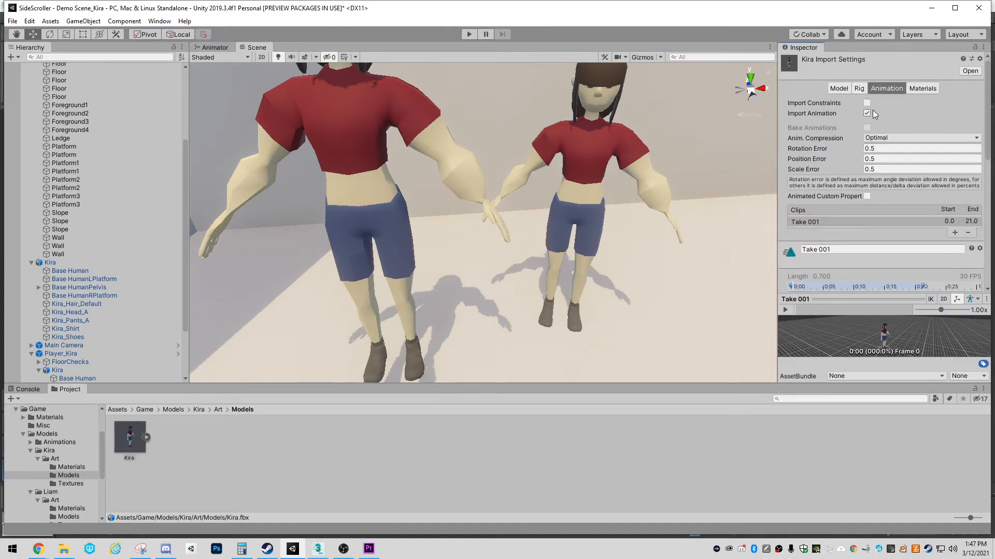
left_click(883, 138)
left_click(886, 150)
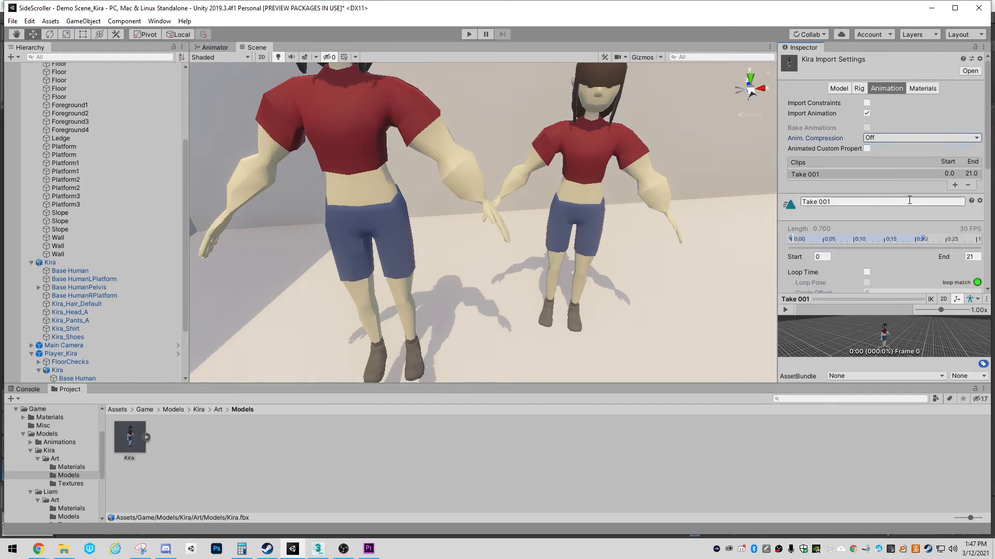
scroll(925, 285, "down", 3)
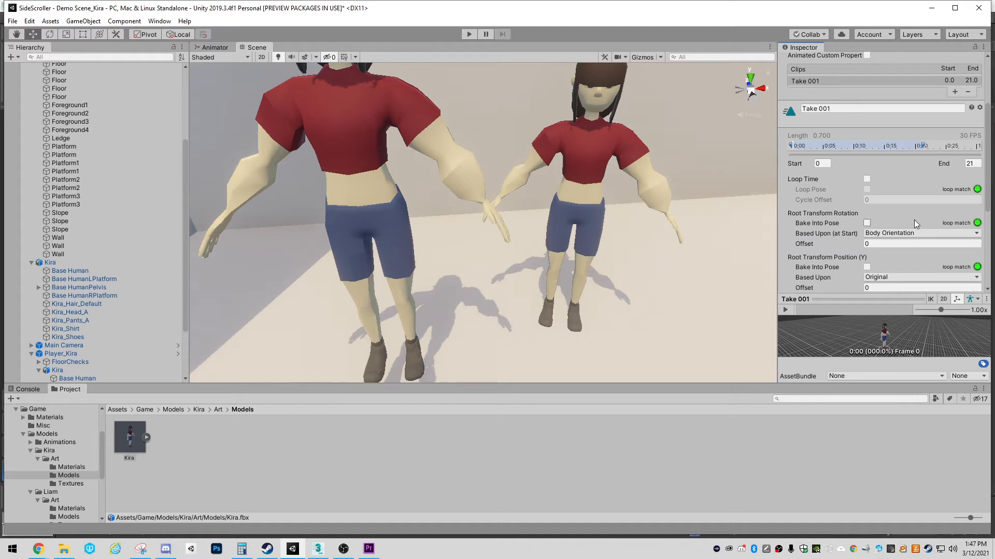
scroll(954, 257, "down", 5)
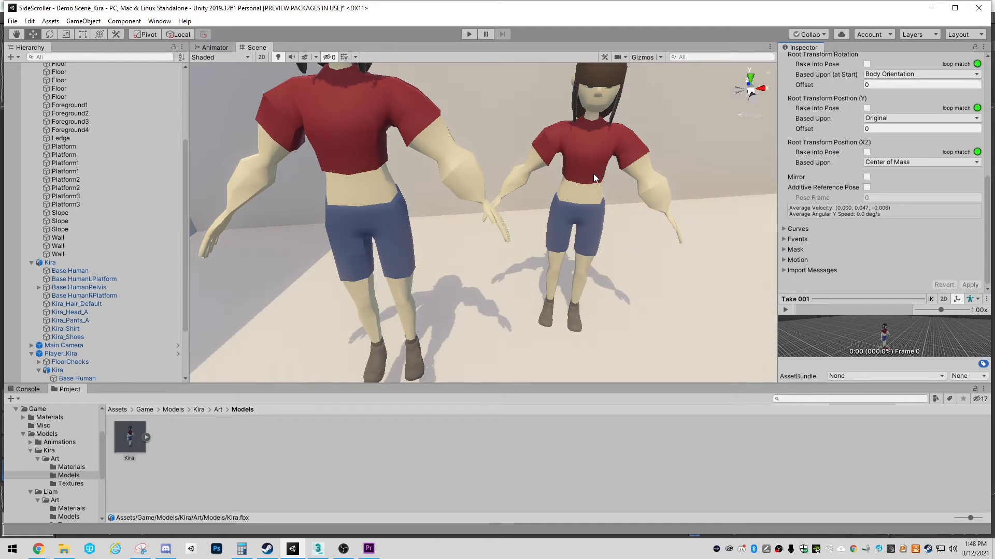
scroll(900, 166, "up", 8)
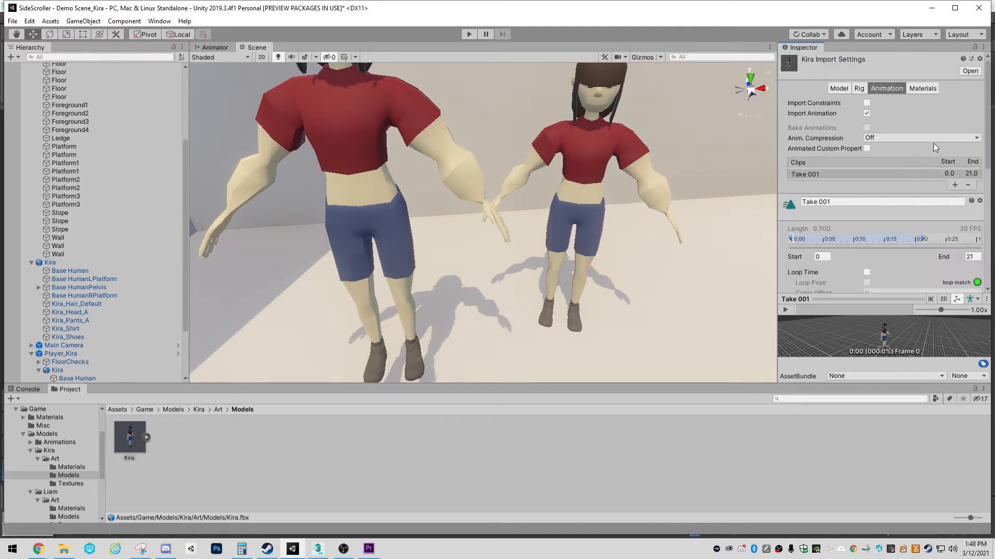
Play the scene with compression off, examine both shirts up close, and stop play mode.
left_click(468, 37)
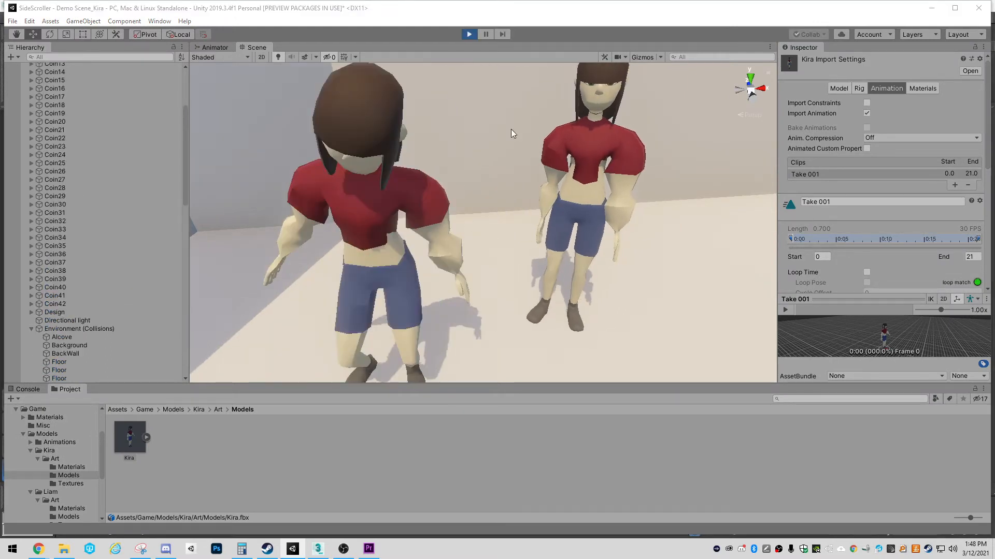
right_click_drag(510, 168, 475, 172)
key("s")
key("w")
key("s")
left_click(695, 175)
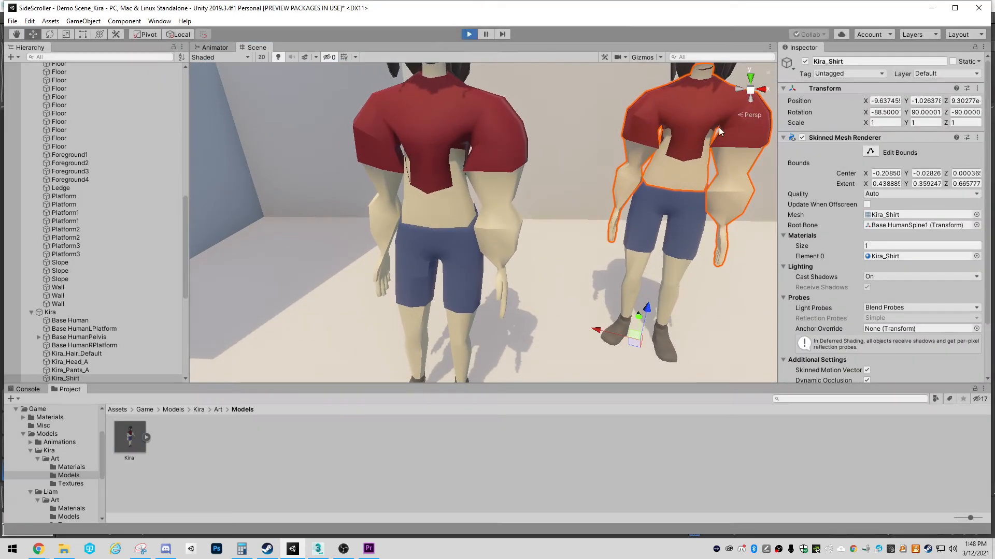
key("ctrl+p")
Set the skinning quality of Player_Kira's Kira_Shirt to 4 Bones and enable Update When Offscreen.
left_click(461, 163)
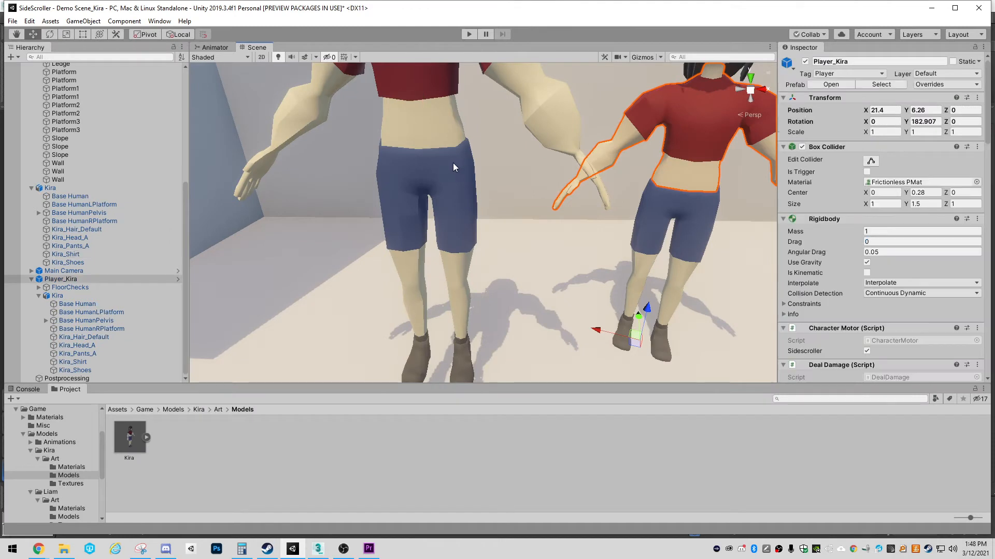
right_click_drag(438, 232, 430, 184)
key("s")
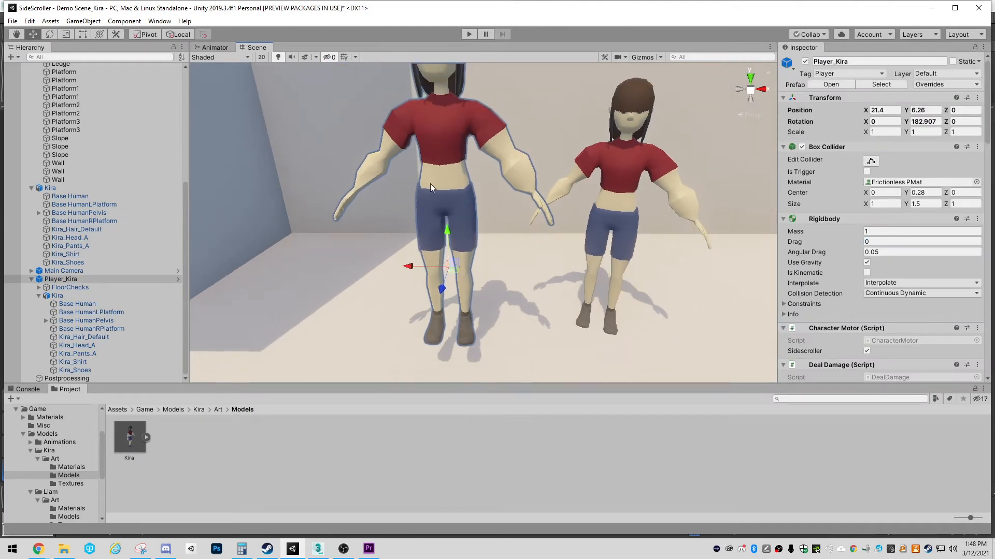
left_click(444, 173)
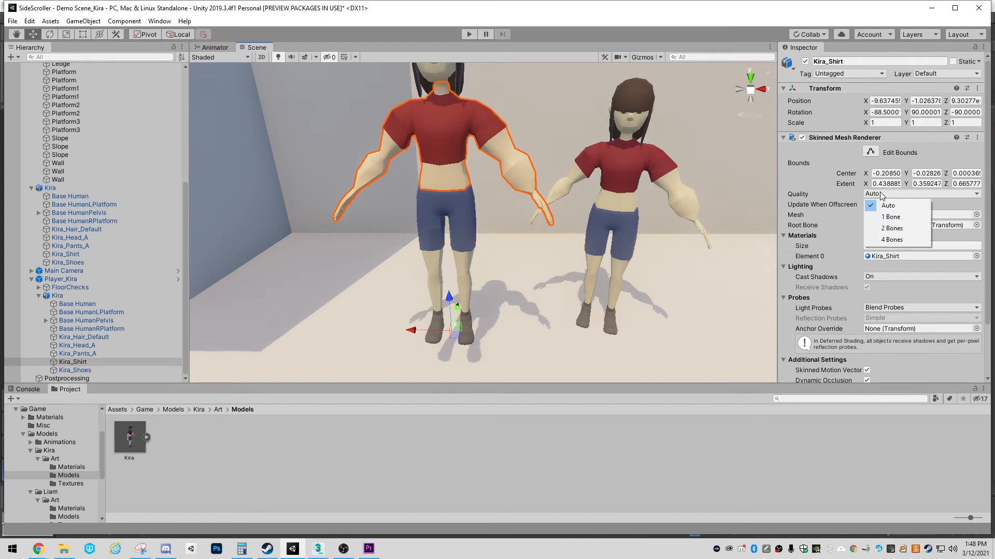
left_click(889, 239)
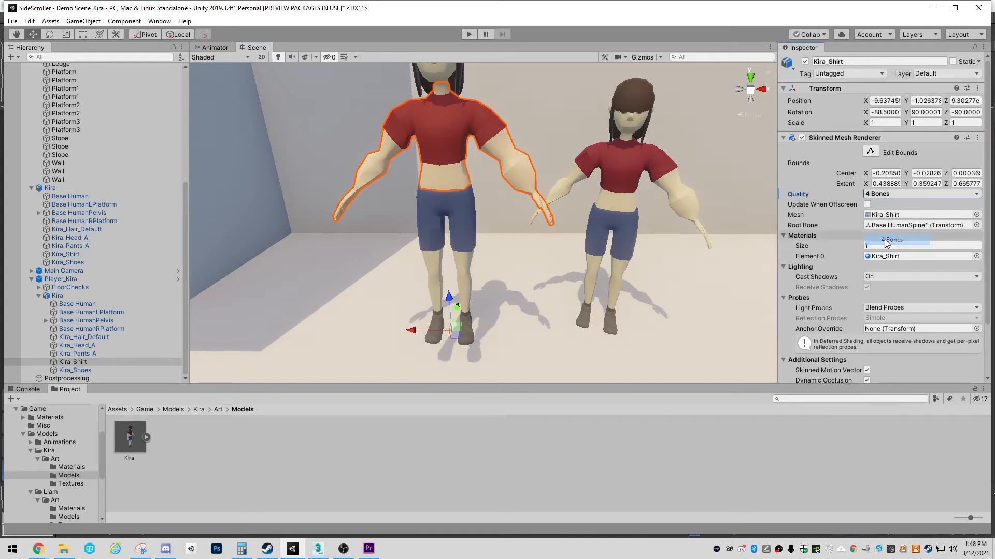
left_click(866, 203)
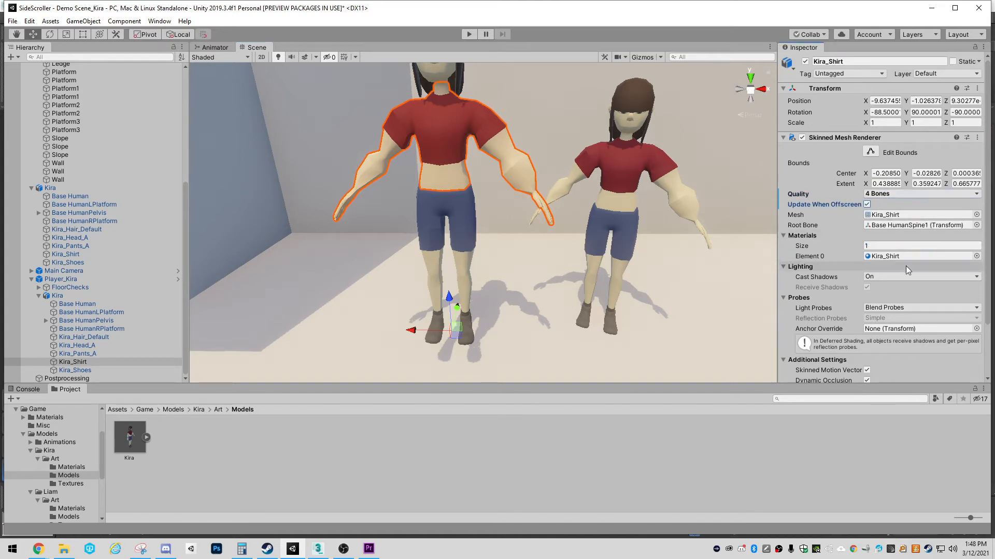
scroll(901, 275, "down", 3)
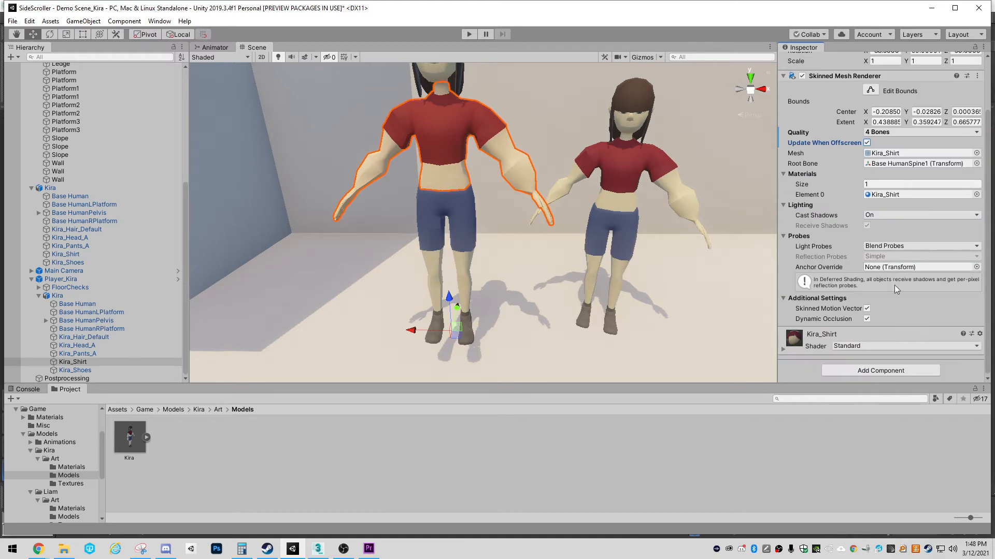
Play the scene and examine how Player_Kira's shirt deforms with the new renderer settings.
left_click(471, 36)
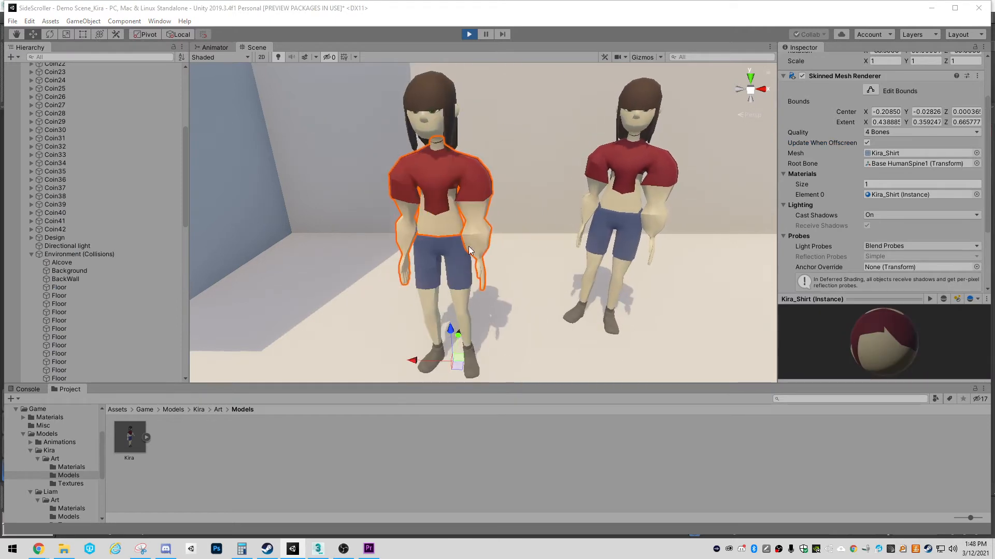
right_click_drag(469, 247, 518, 228)
key("w")
key("s")
Detach the Animator window from the scene view and compare both animated Kira characters from several angles.
left_click_drag(205, 46, 994, 155)
right_click_drag(653, 226, 600, 195)
right_click_drag(749, 245, 730, 238)
key("s")
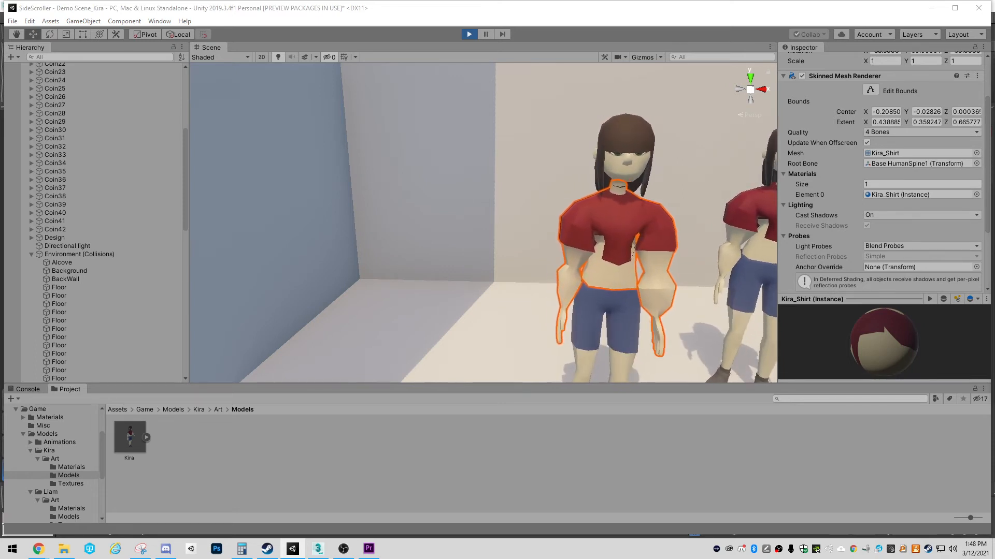
right_click_drag(592, 273, 585, 269)
key("s")
key("d")
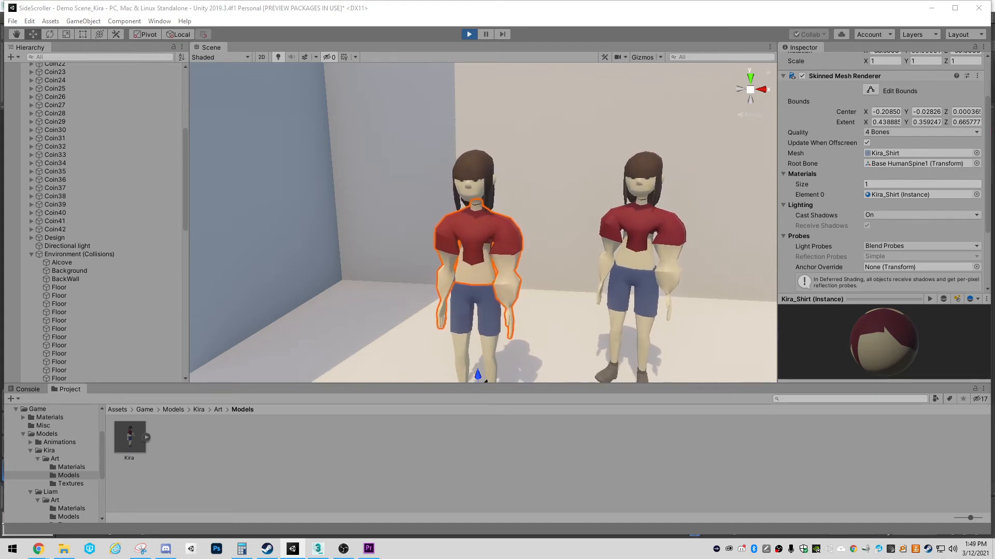
right_click_drag(567, 281, 638, 289)
key("w")
key("d")
key("a")
key("s")
Switch to the Kira_Rigged.max scene in 3ds Max.
left_click(318, 549)
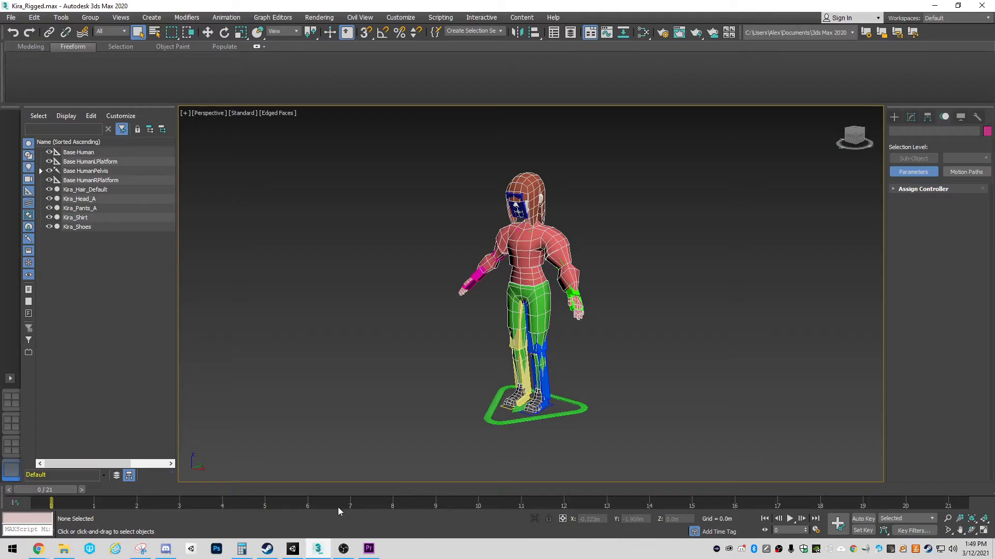
Switch the rig to animation mode and rotate the Base HumanLUpperarm bone down beside the torso.
middle_click_drag(500, 335, 546, 322, "alt")
scroll(547, 282, "up", 5)
key("F3")
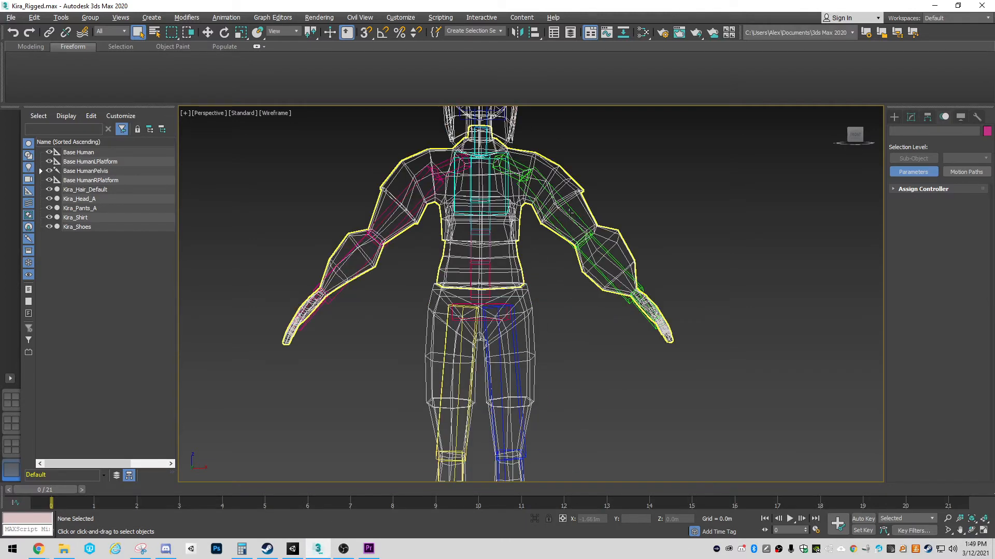
scroll(573, 200, "up", 4)
left_click(739, 223)
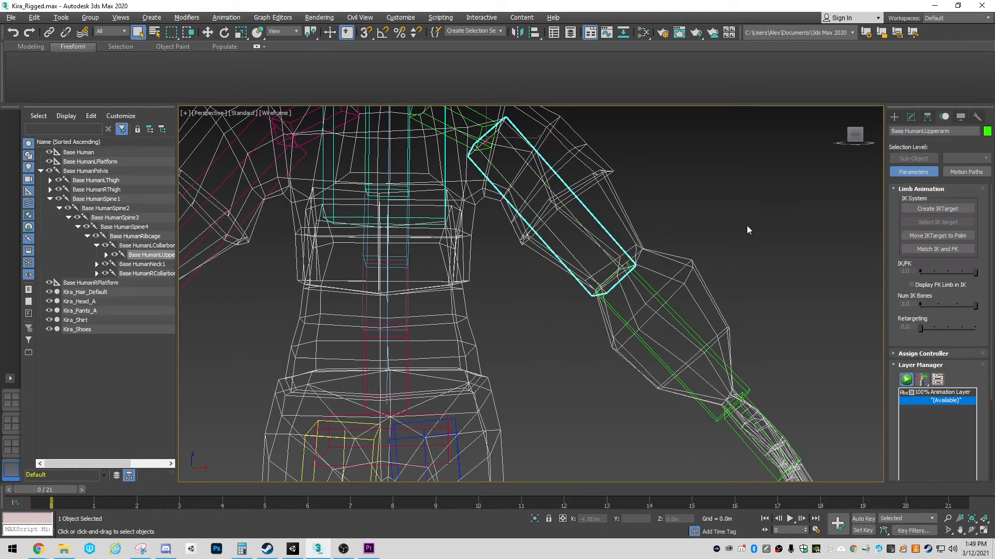
key("F3")
key("e")
scroll(739, 224, "down", 4)
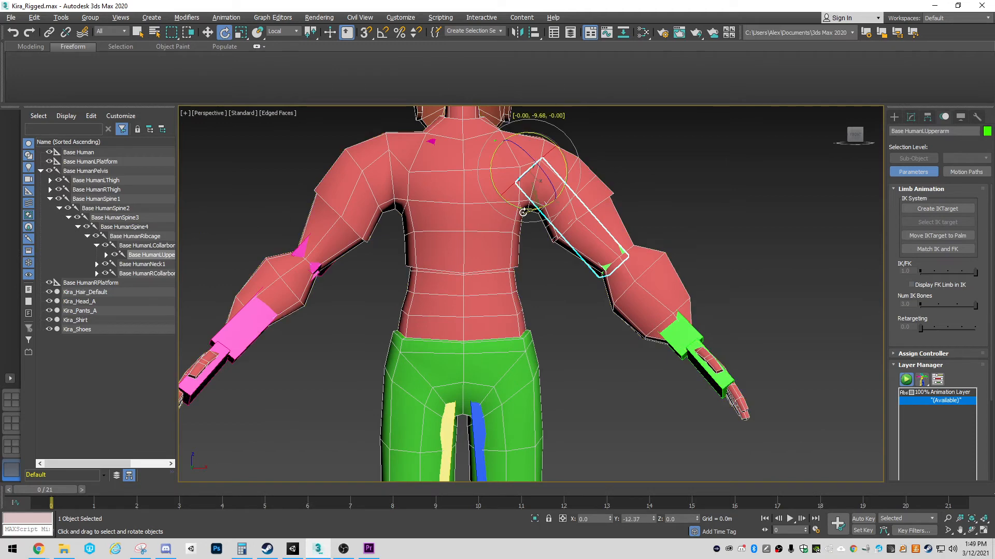
left_click(928, 118)
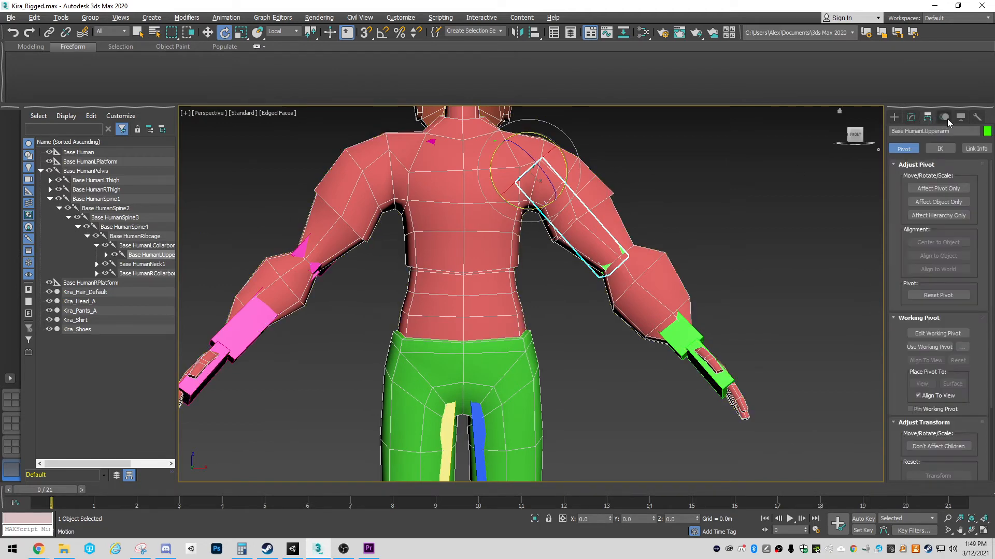
left_click(944, 117)
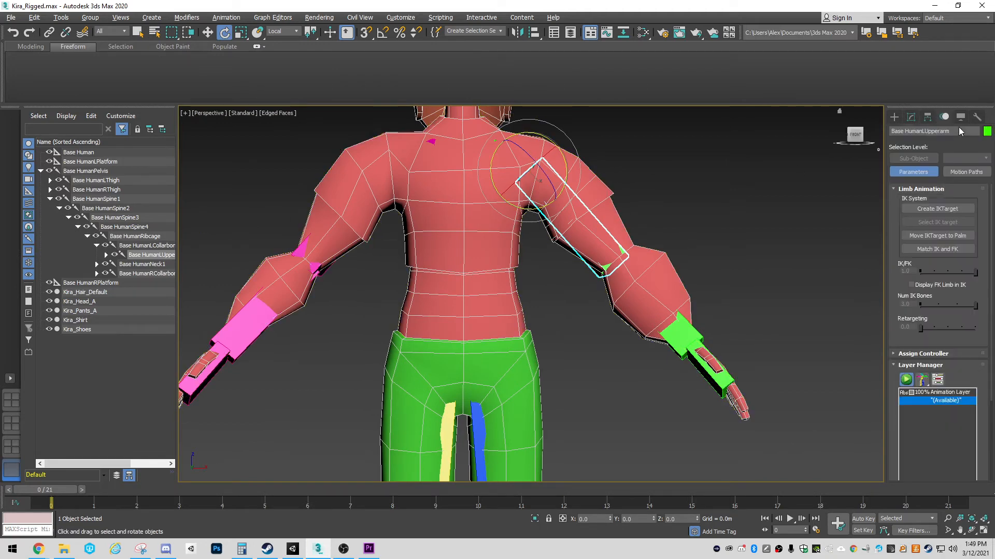
left_click(906, 380)
left_click_drag(518, 173, 504, 223)
scroll(347, 202, "up", 3)
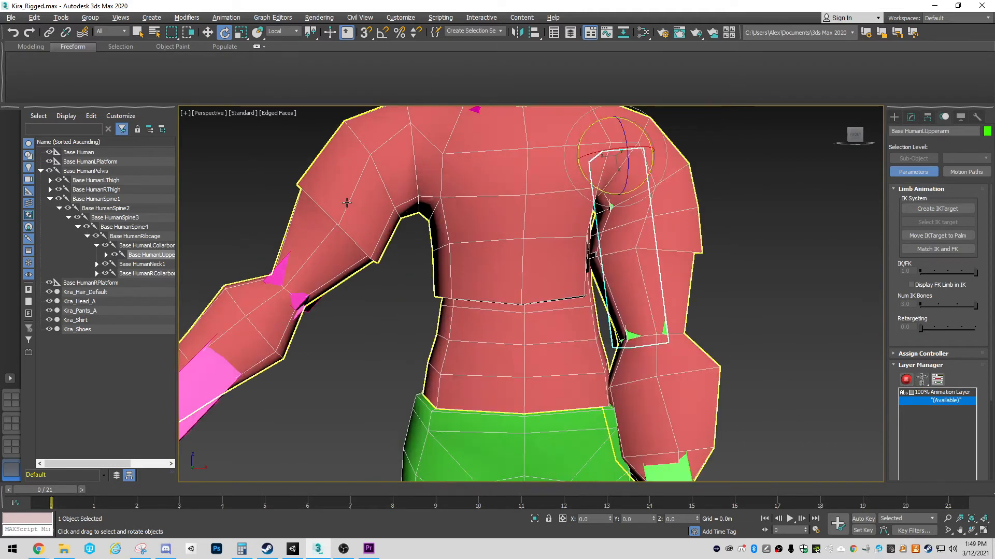
Rotate the Base HumanRUpperarm bone down beside the torso to match the other arm.
key("F3")
left_click(346, 189)
key("F3")
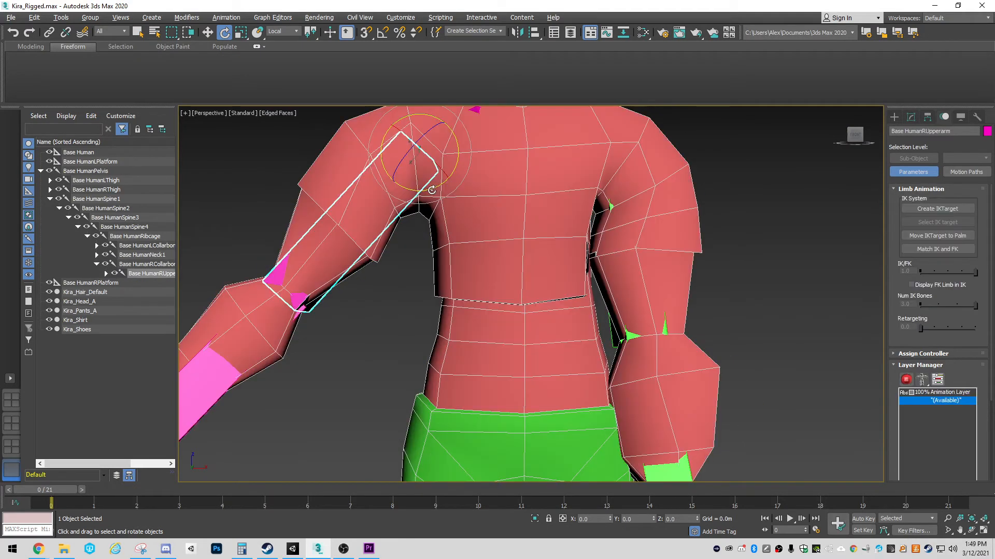
left_click_drag(434, 190, 466, 178)
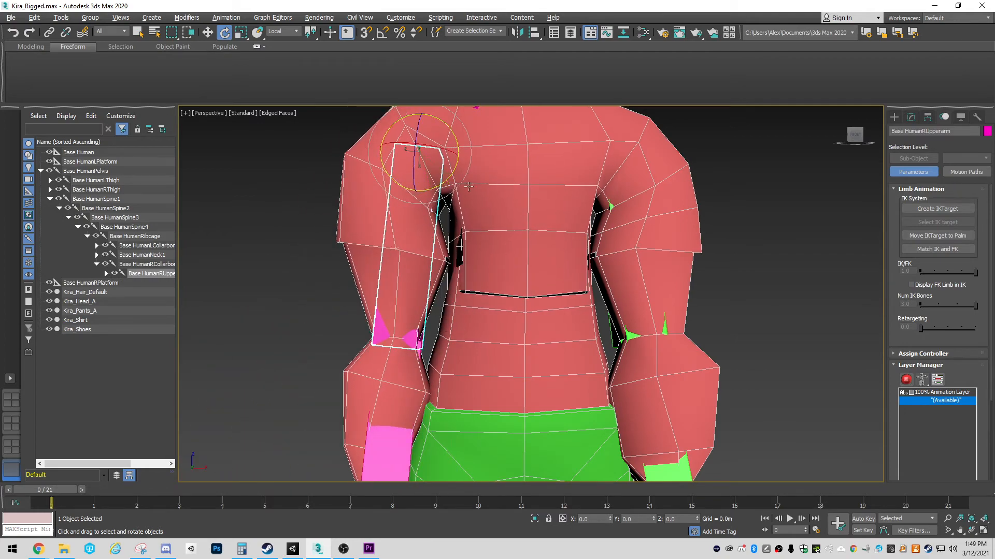
Examine the shirt's torso deformation with both arms lowered, and restore the rig's setup pose.
key("x")
mouse_move(572, 278)
middle_mouse_down("alt")
mouse_move(520, 276)
mouse_move(557, 278)
middle_mouse_up("alt")
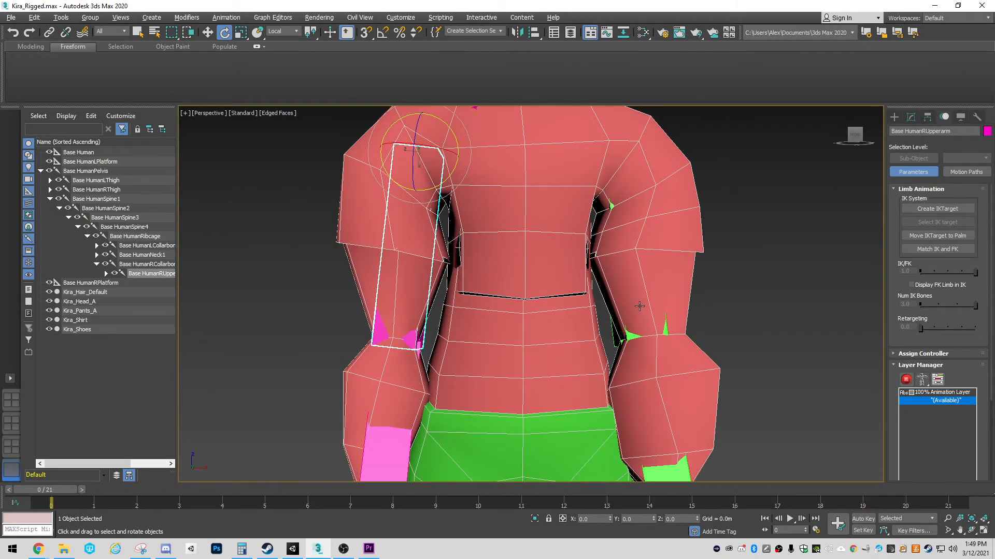
scroll(528, 256, "down", 2)
left_click_drag(578, 265, 589, 306)
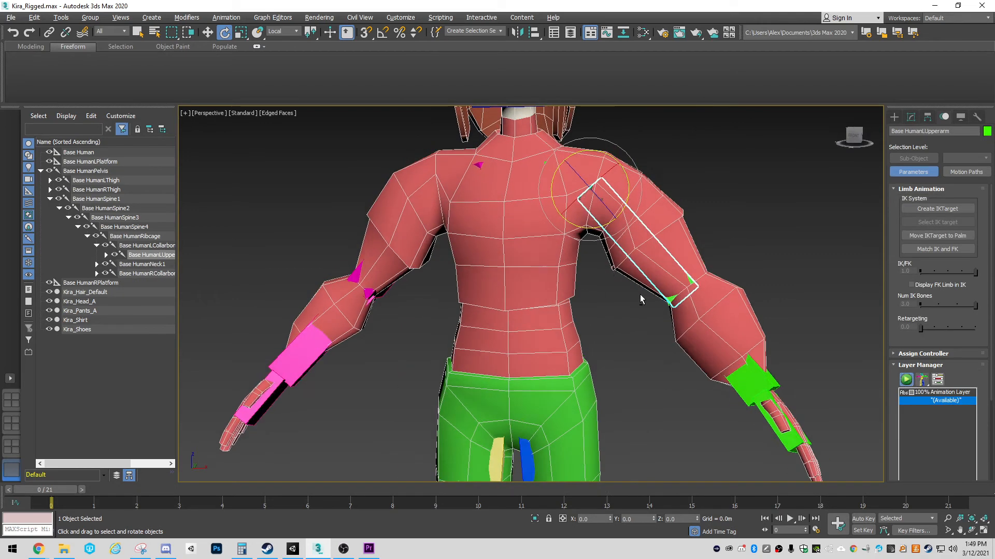
Start editing the envelopes of Kira_Shirt's Skin modifier and open the Weight Tool.
left_click(687, 210)
left_click(594, 275)
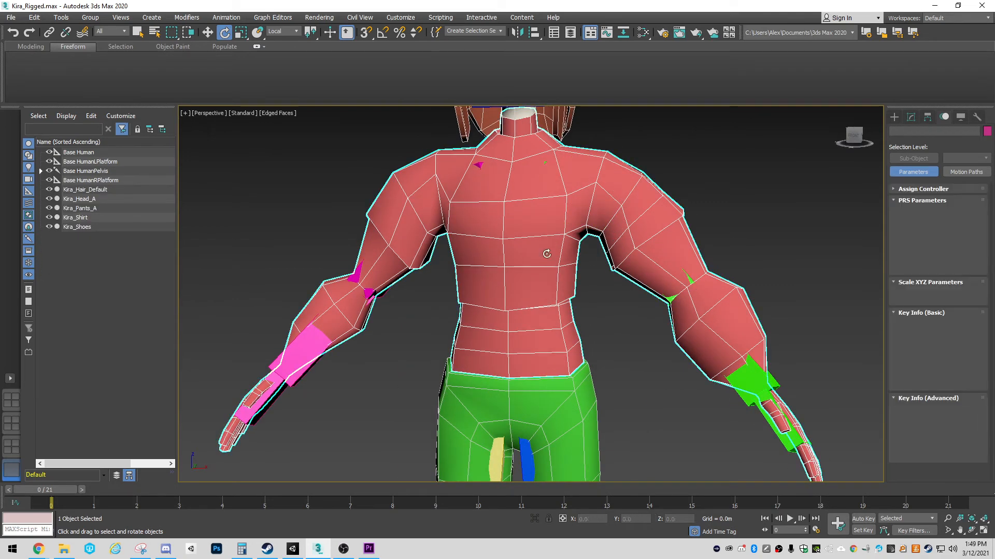
left_click(912, 123)
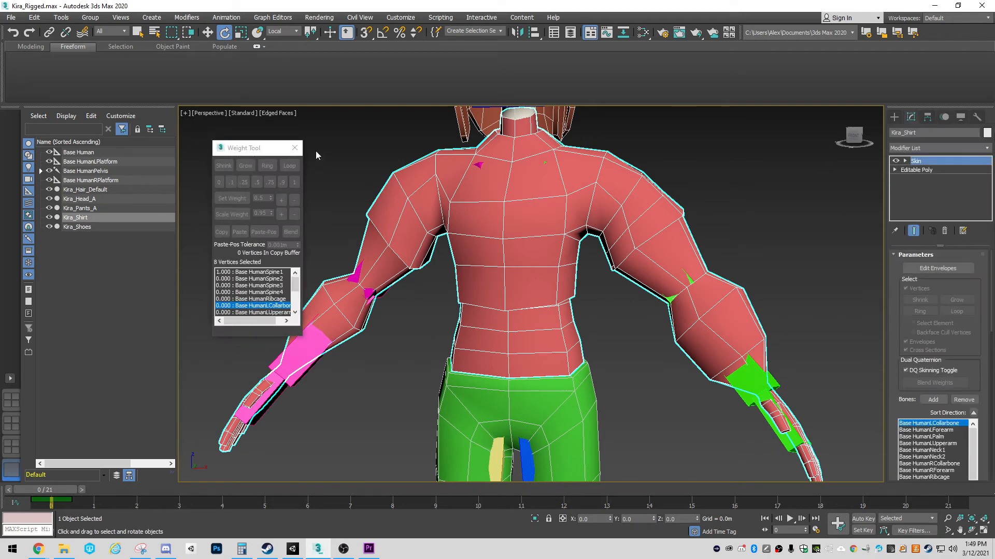
left_click(297, 148)
left_click(848, 282)
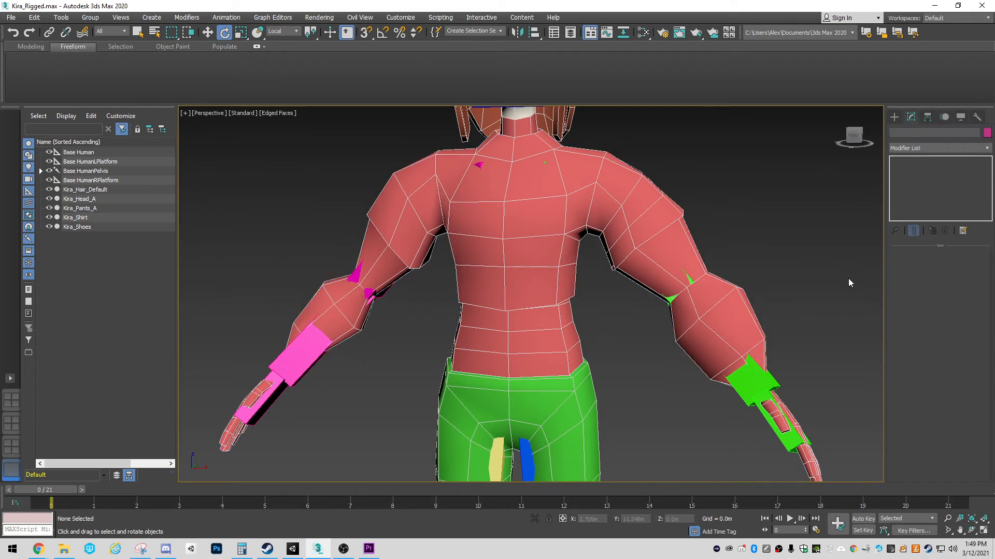
left_click(601, 209)
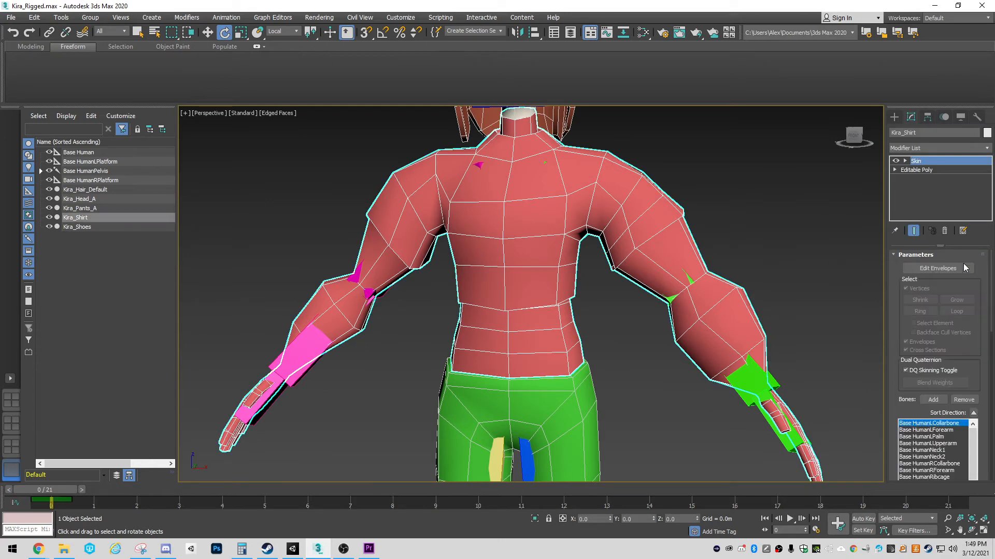
left_click(939, 268)
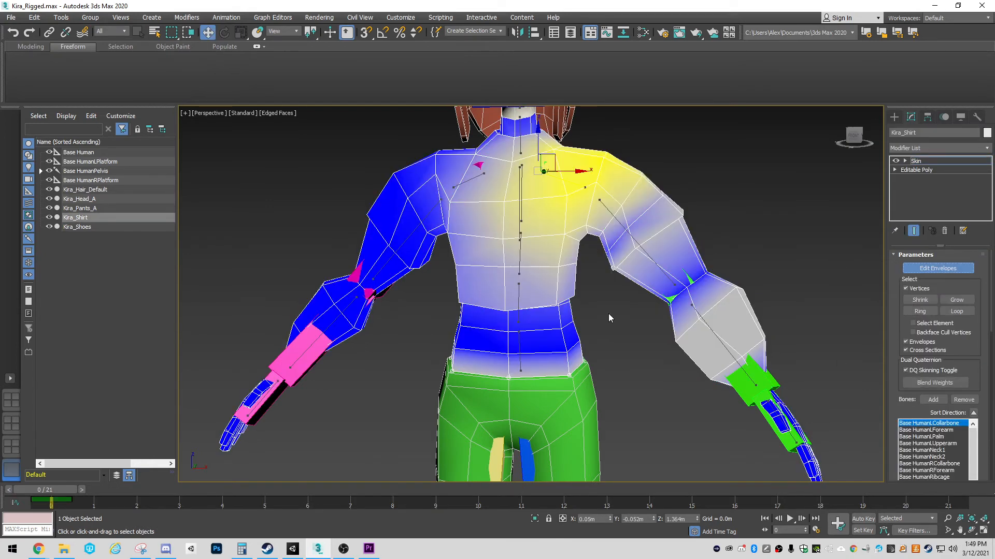
scroll(952, 387, "down", 3)
scroll(901, 394, "down", 1)
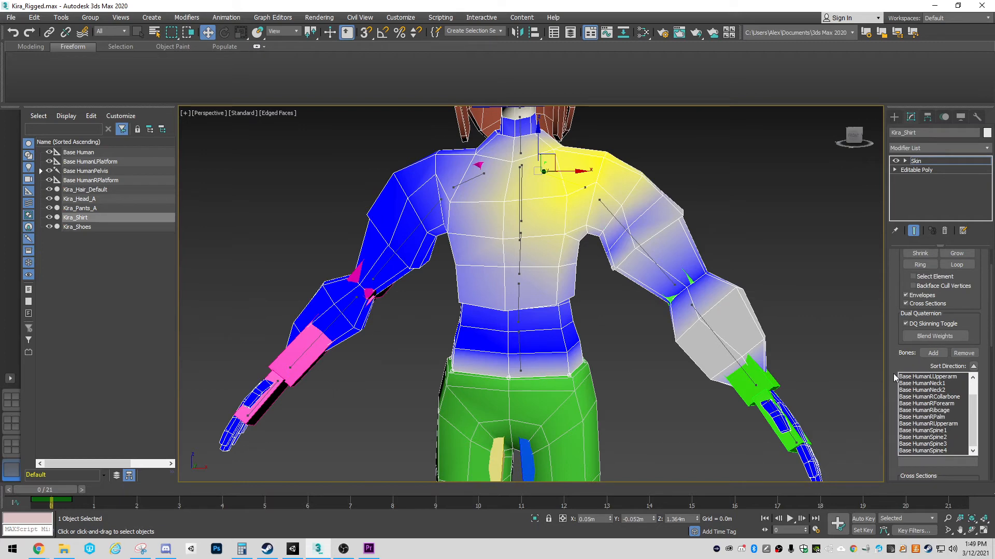
scroll(894, 353, "down", 12)
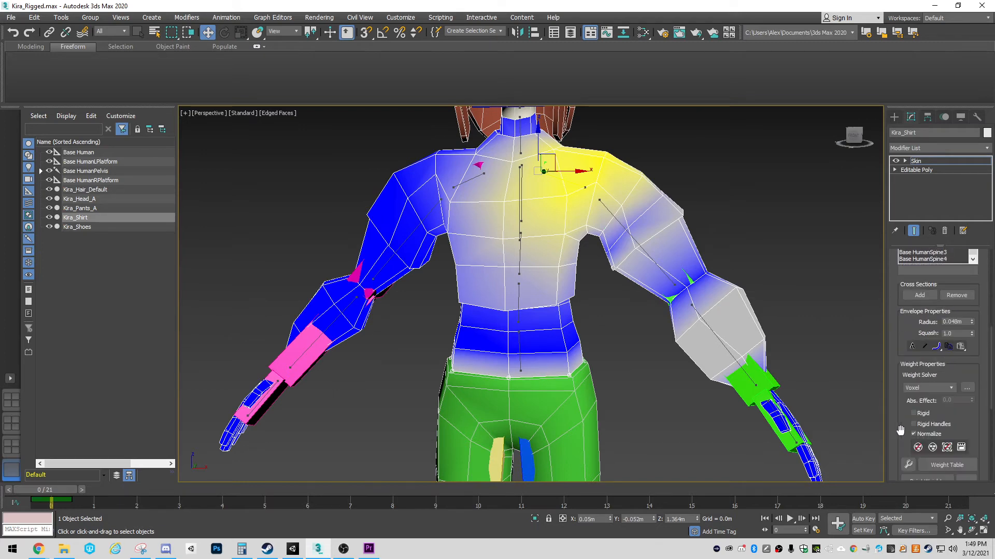
left_click(908, 465)
Set the left collarbone bone's weight to 0 on the shirt vertices from the waist up to the lower chest.
middle_click_drag(613, 293, 683, 259)
key("F3")
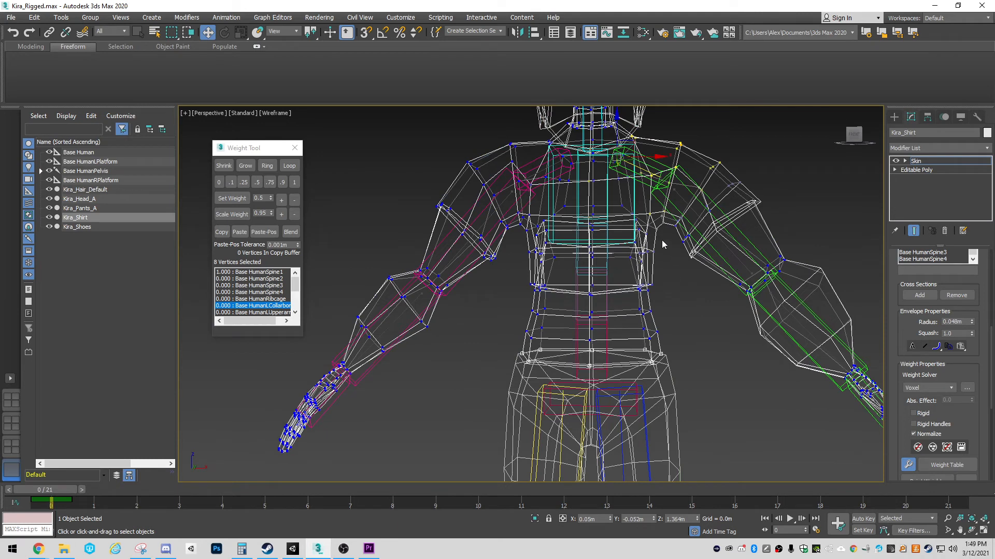
left_click_drag(518, 375, 517, 378)
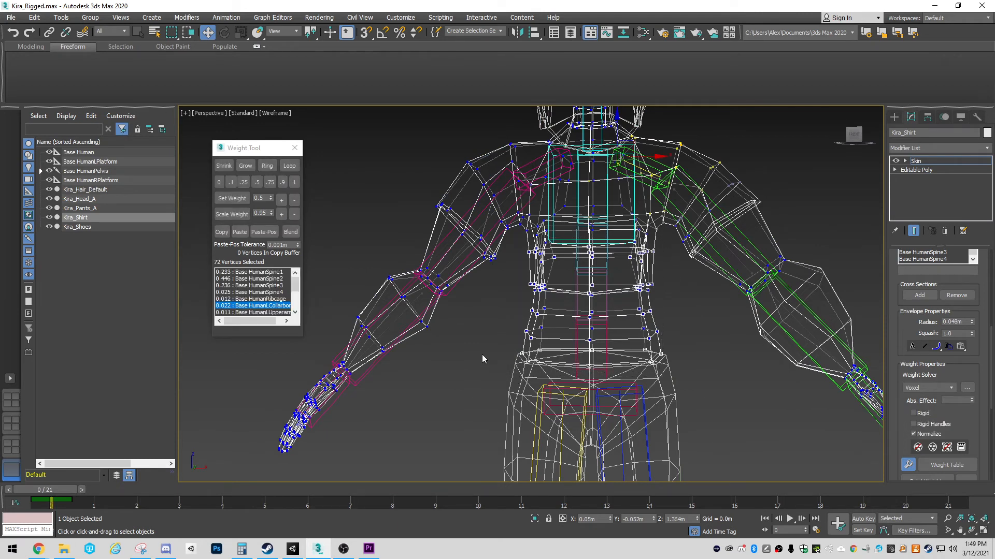
key("F3")
left_click(219, 182)
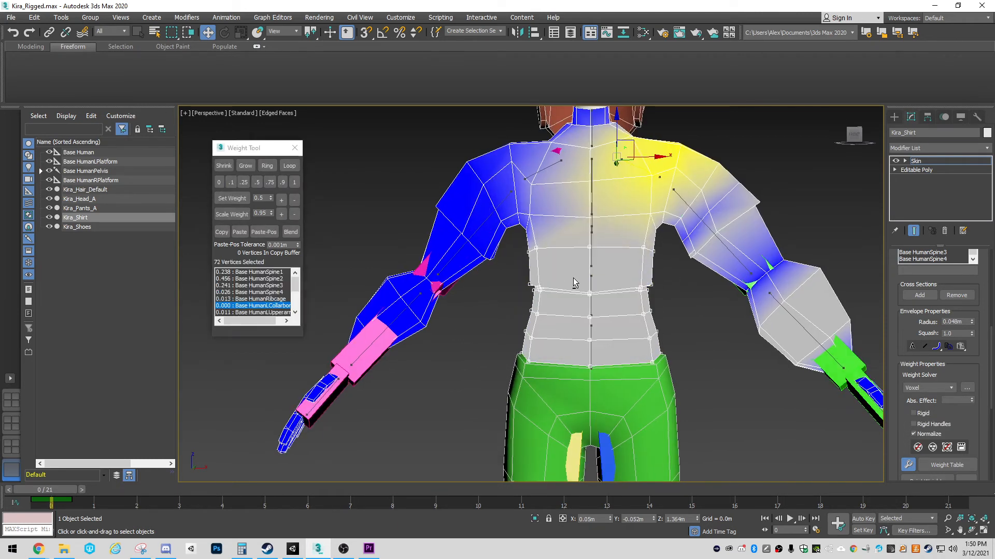
Check the spine envelopes and set the left upper arm bone's weight to 0 on the waist and lower torso vertices.
left_click(590, 333)
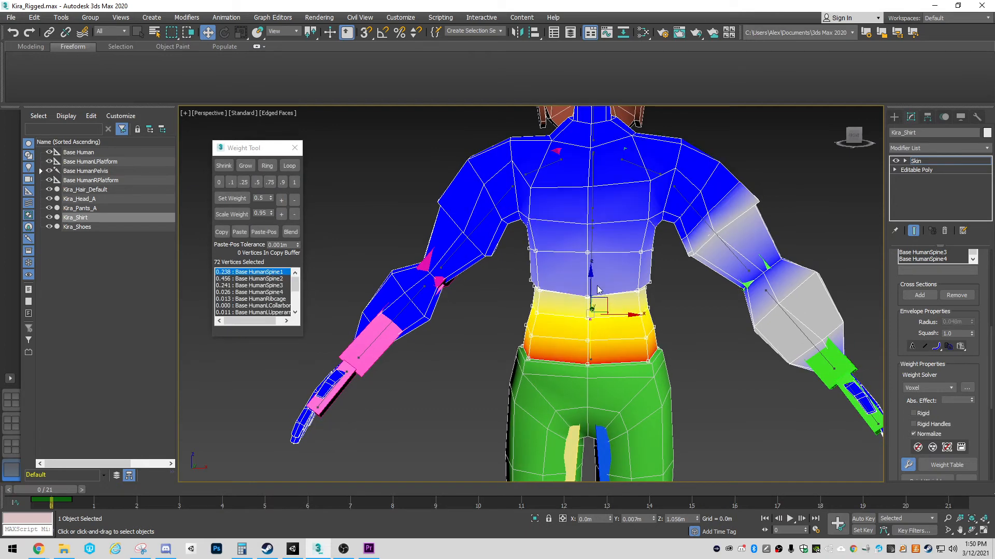
left_click(590, 290)
left_click(593, 245)
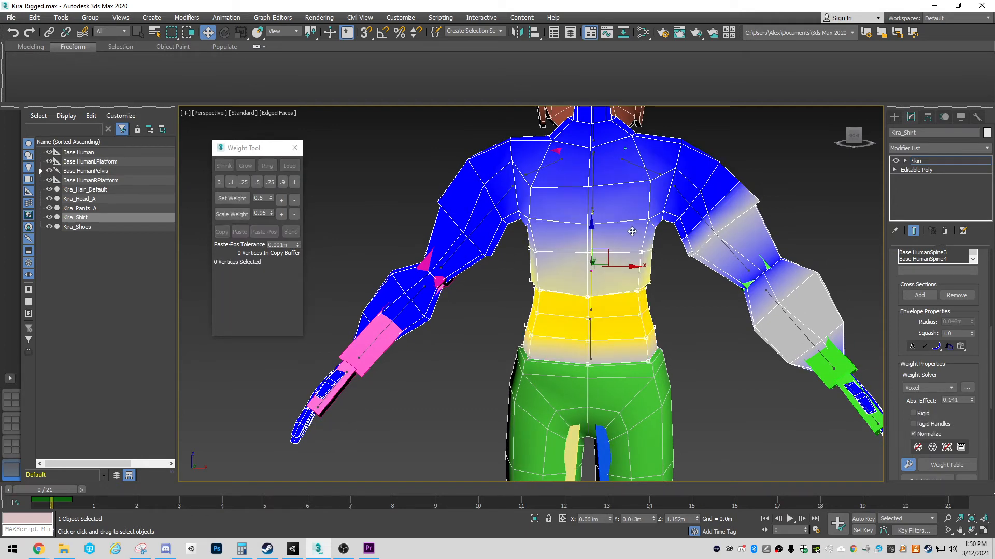
left_click(697, 211)
middle_click_drag(658, 263, 659, 256, "alt")
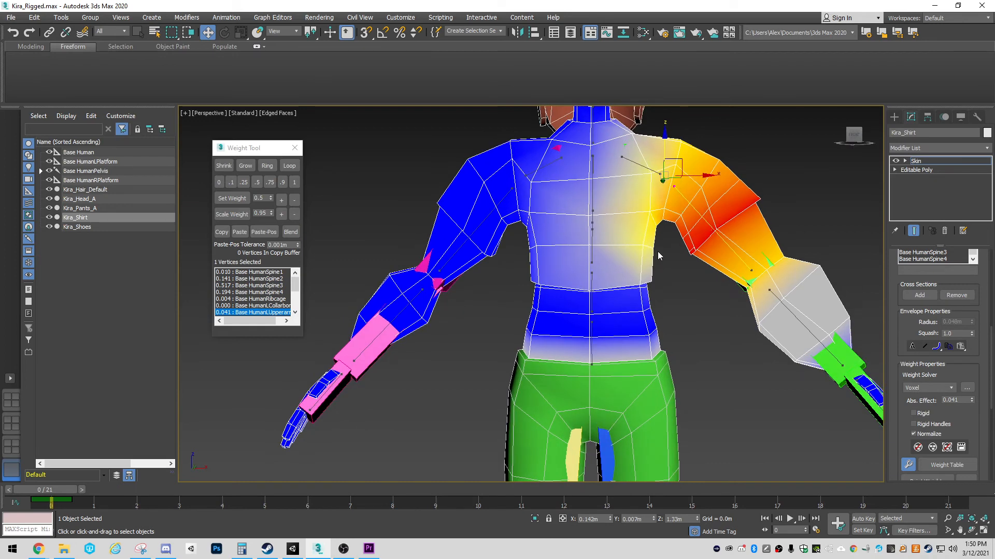
left_click_drag(492, 408, 492, 407)
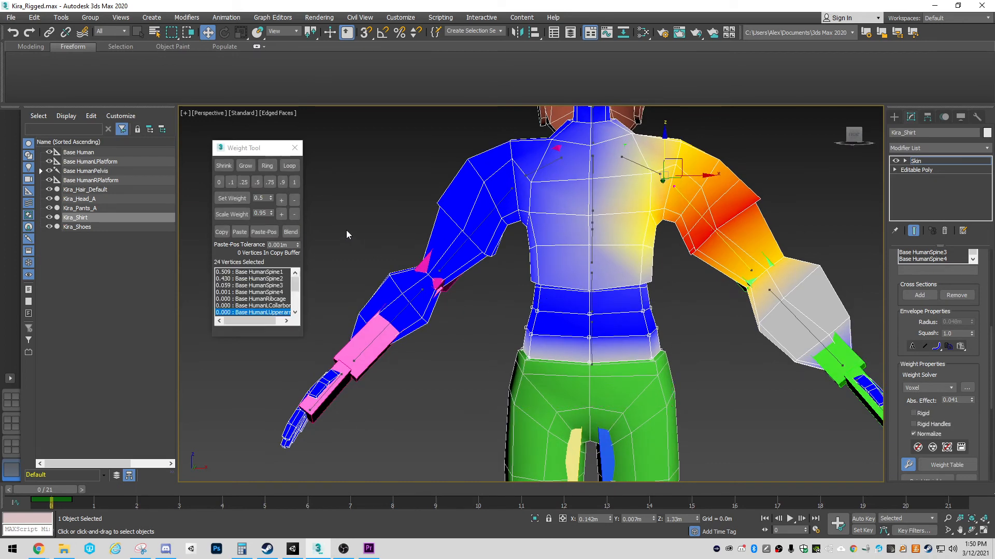
left_click(218, 182)
left_click_drag(522, 315, 515, 308)
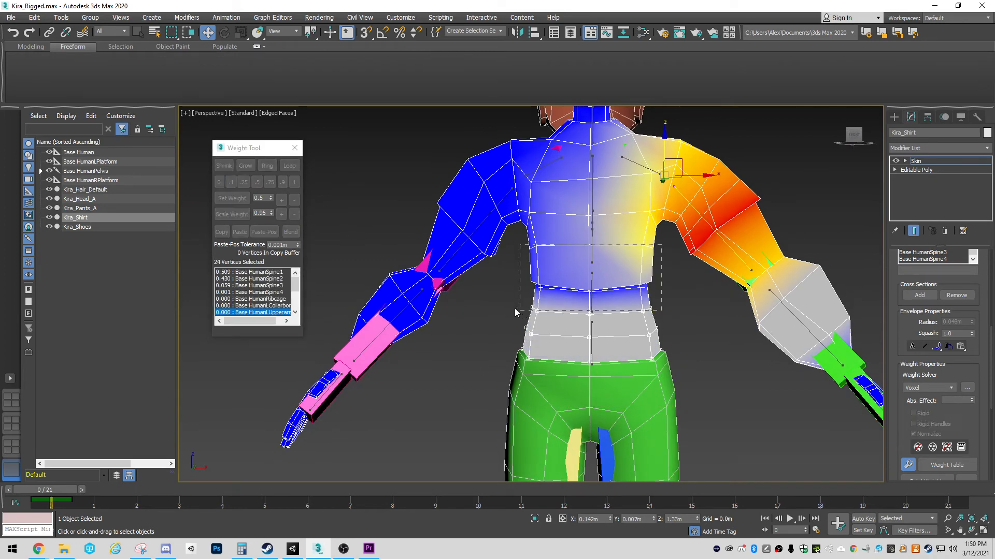
left_click(219, 181)
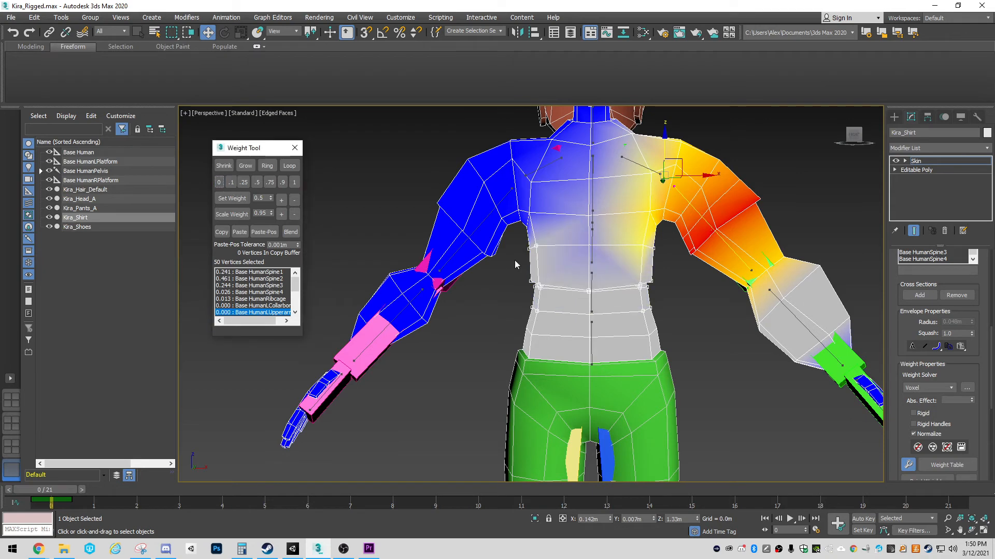
Set the right upper arm bone's weight to 0 on the shirt's waist and lower chest vertices.
left_click(476, 229)
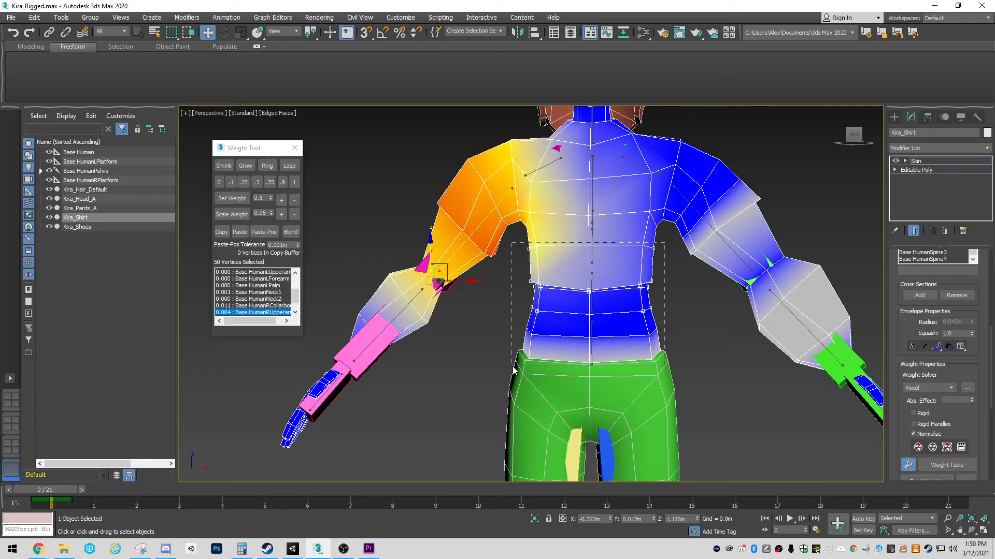
left_click_drag(514, 369, 513, 366)
left_click(219, 181)
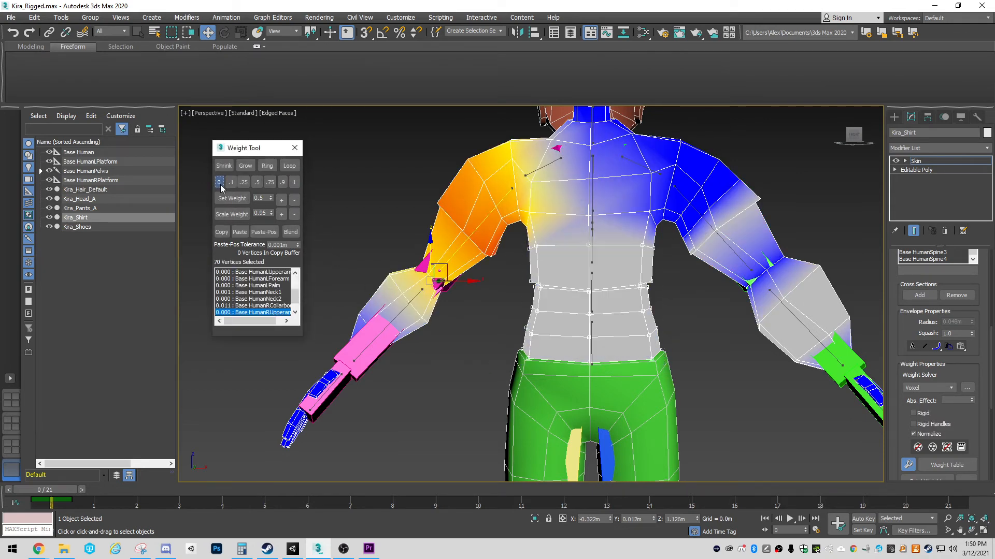
Set the right forearm bone's weight to 0 on the shirt's waist and lower chest vertices.
left_click(407, 305)
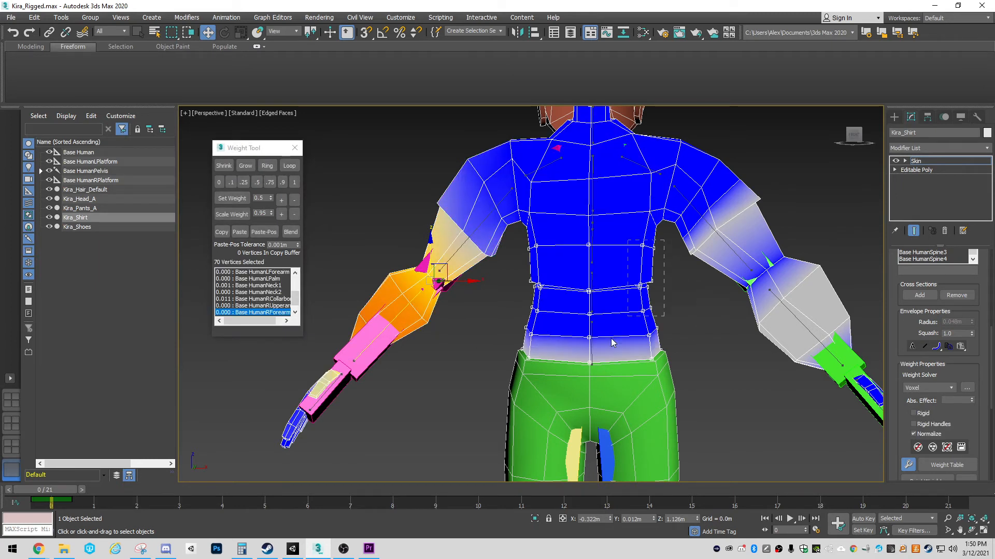
left_click_drag(514, 387, 514, 385)
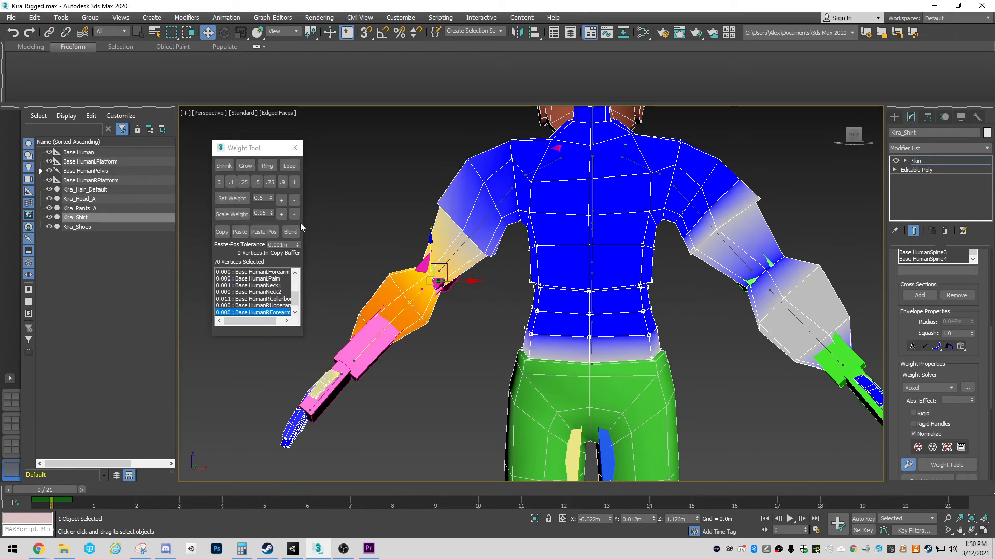
left_click(221, 183)
Clear the remaining left upper arm influence by setting its weight to 0 on the mid-torso vertices.
left_click(743, 265)
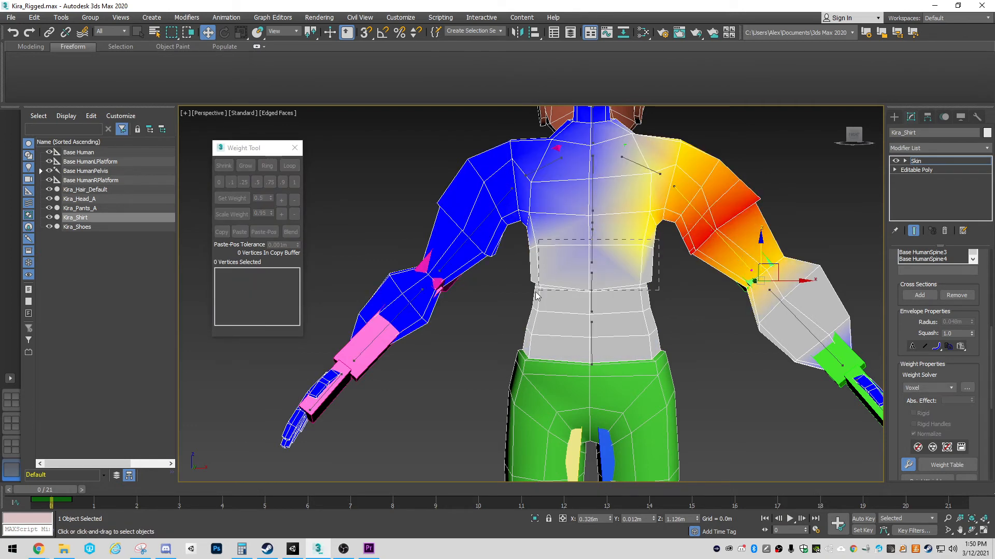
left_click_drag(536, 295, 536, 295)
left_click(223, 182)
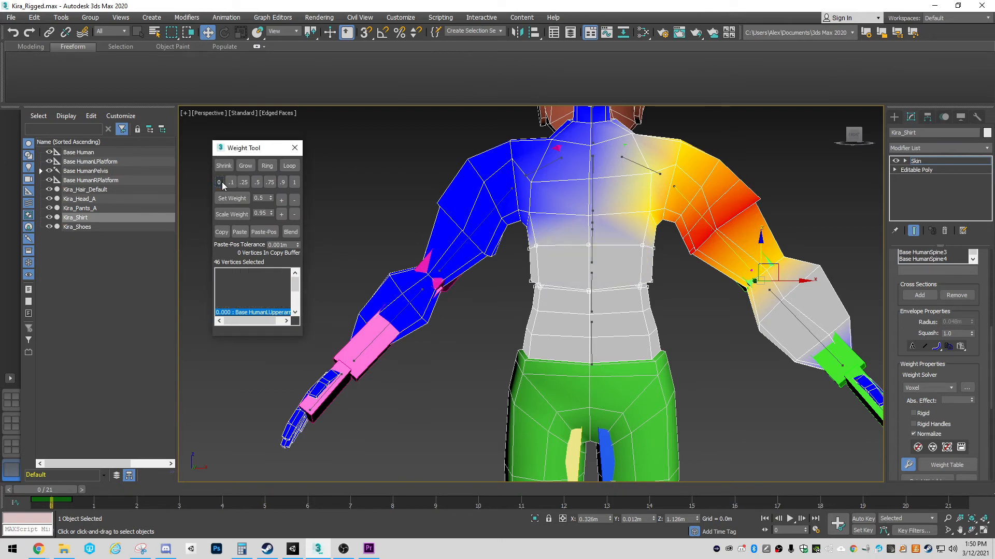
Check the right forearm bone's influence on the shirt and close the Weight Tool.
middle_click_drag(642, 320, 651, 312)
left_click(381, 337)
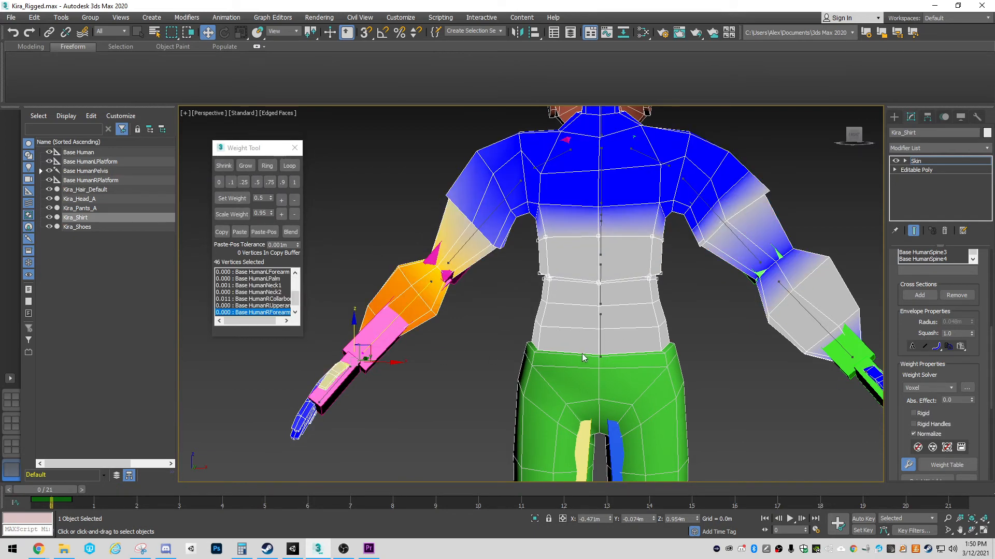
scroll(585, 360, "down", 3)
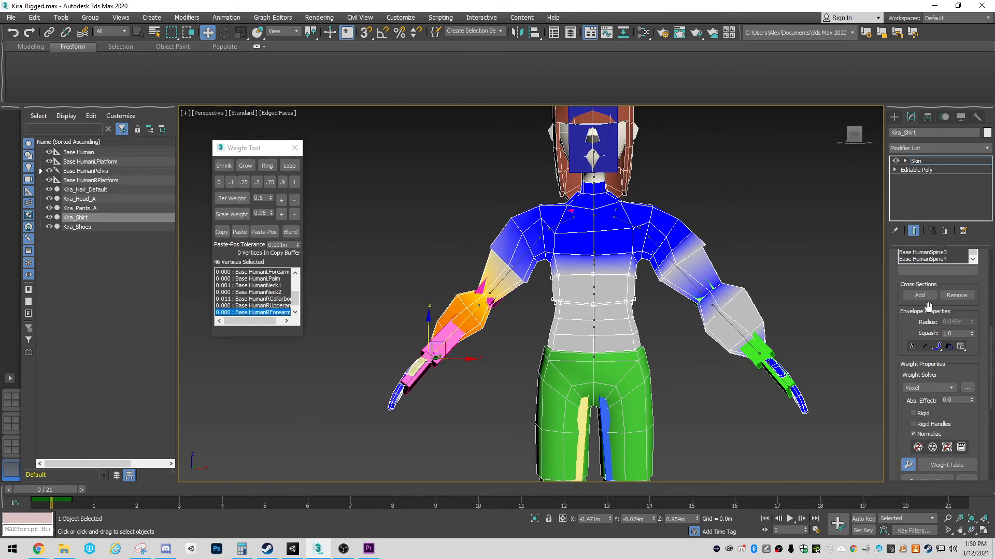
left_click(294, 149)
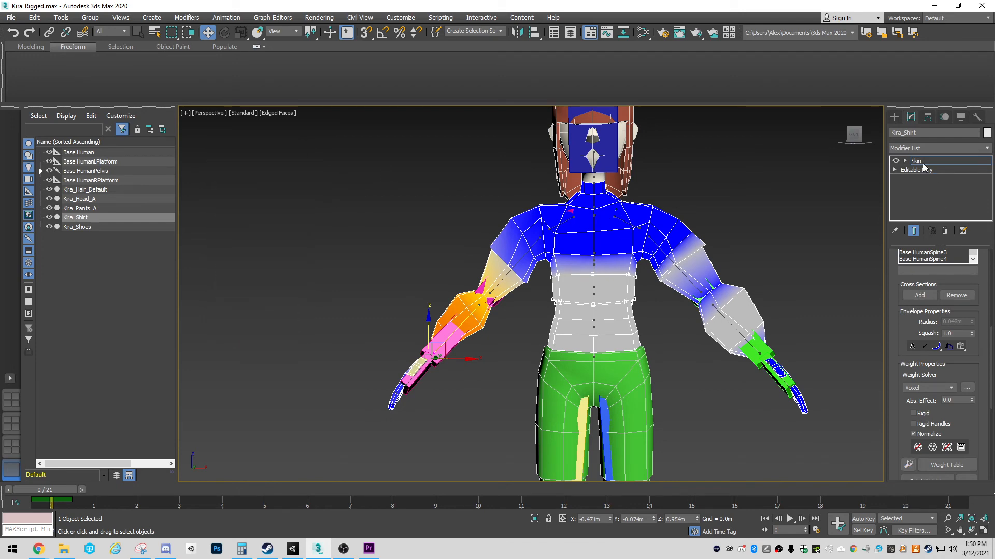
Stop editing the shirt's envelopes and export the character as FBX over the existing Kira file in the Models folder.
left_click(903, 170)
left_click(11, 17)
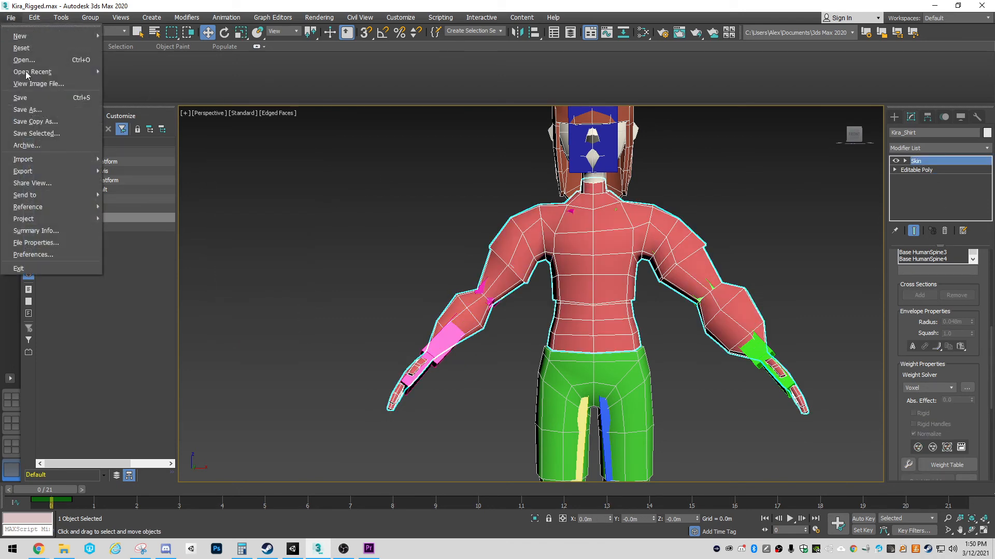
left_click(128, 172)
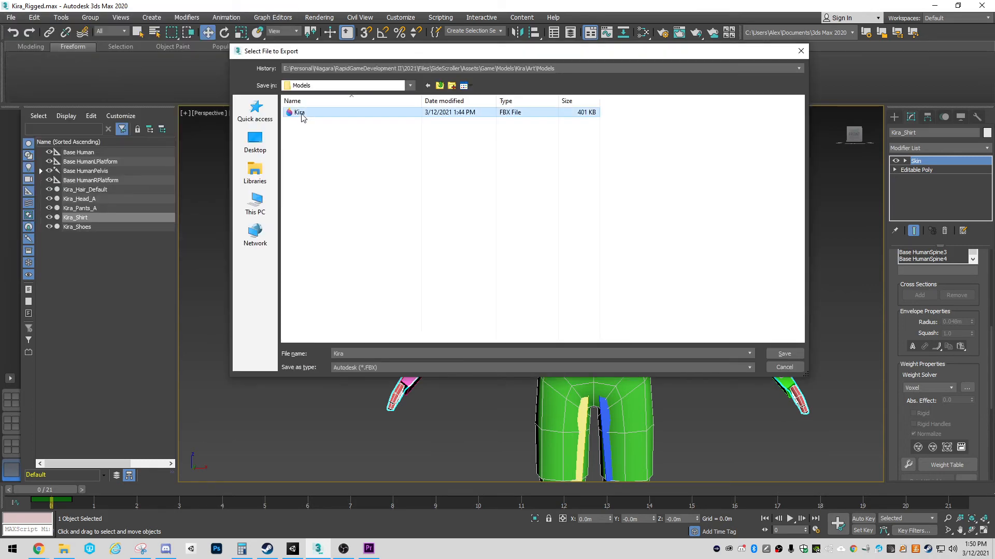
double_click(303, 113)
left_click(567, 315)
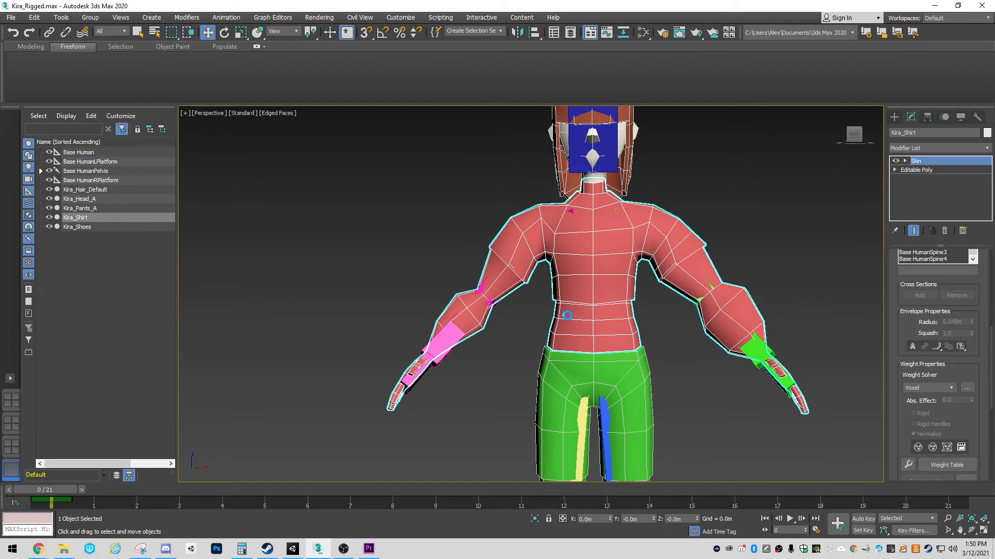
key("Return")
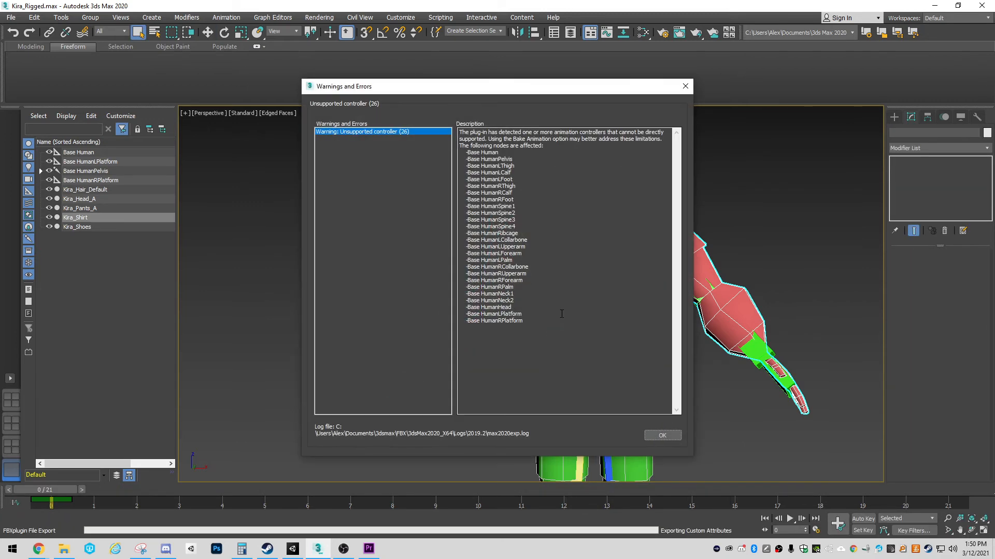
left_click(662, 436)
Switch to Unity and examine the reimported shirt's torso and underarms on the character from several angles.
key("alt+Tab")
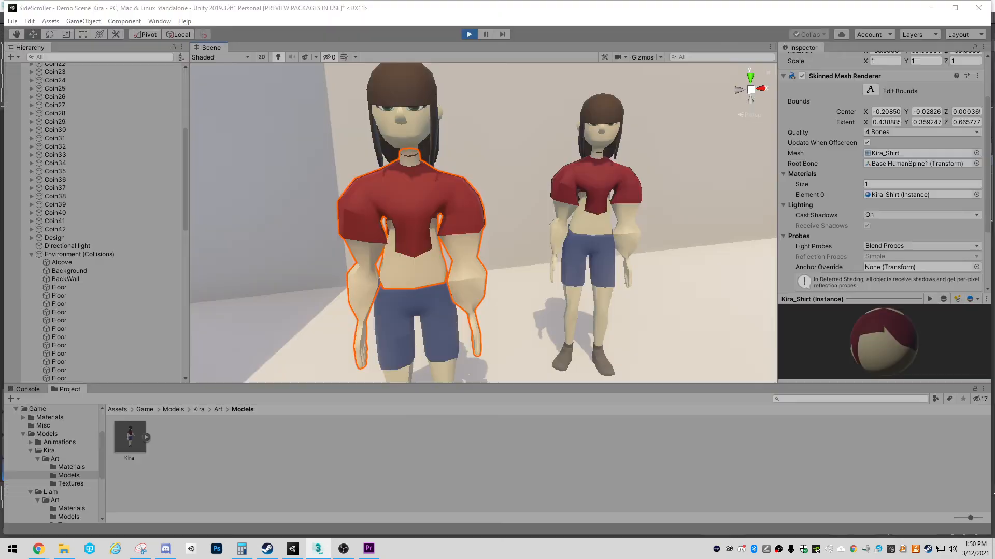
left_click_drag(494, 205, 532, 271, "alt")
key("s")
right_click_drag(534, 265, 447, 171)
key("w")
key("f")
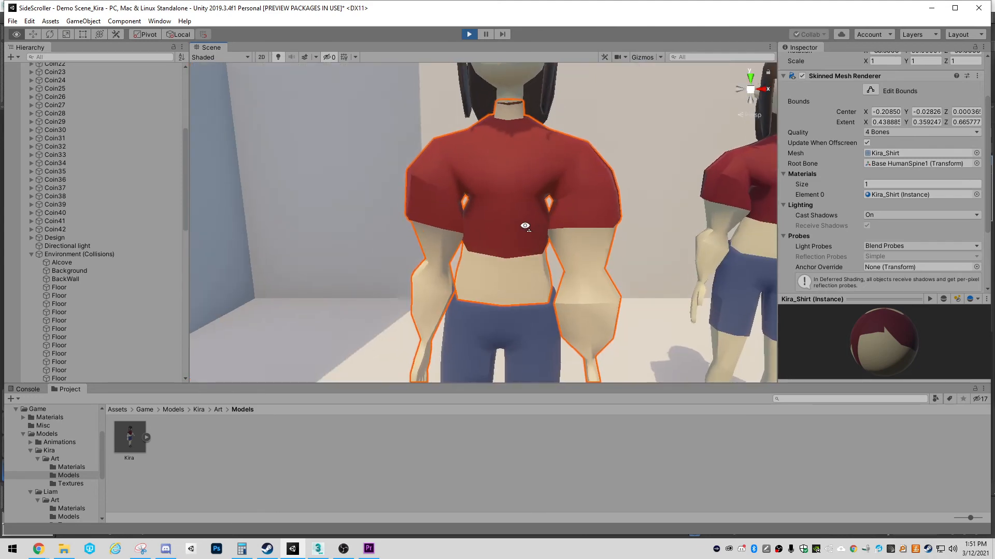
left_click_drag(598, 235, 411, 244, "alt")
right_click_drag(410, 245, 648, 228)
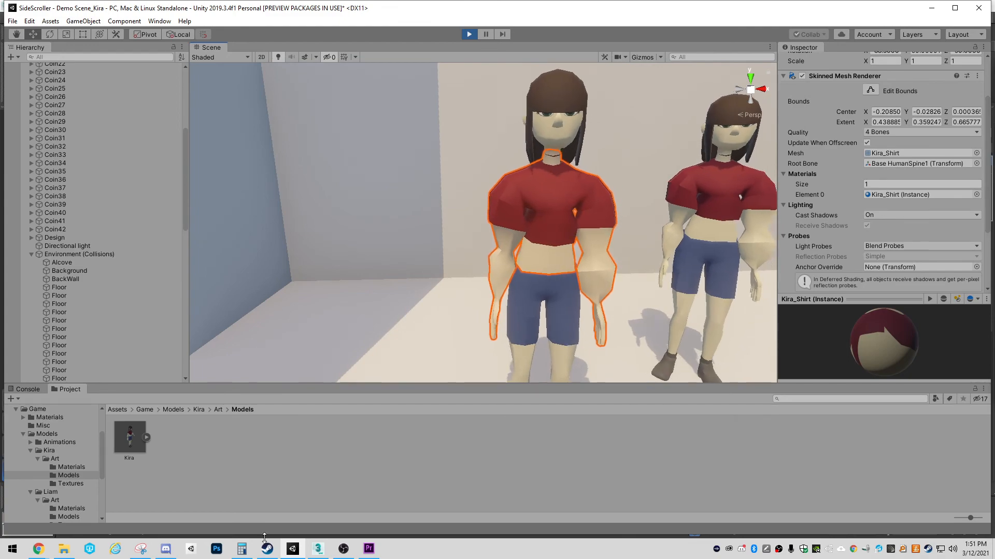
Switch to 3ds Max, select the left upper arm bone and put the rig in animation mode.
left_click(317, 548)
key("F3")
scroll(668, 293, "up", 3)
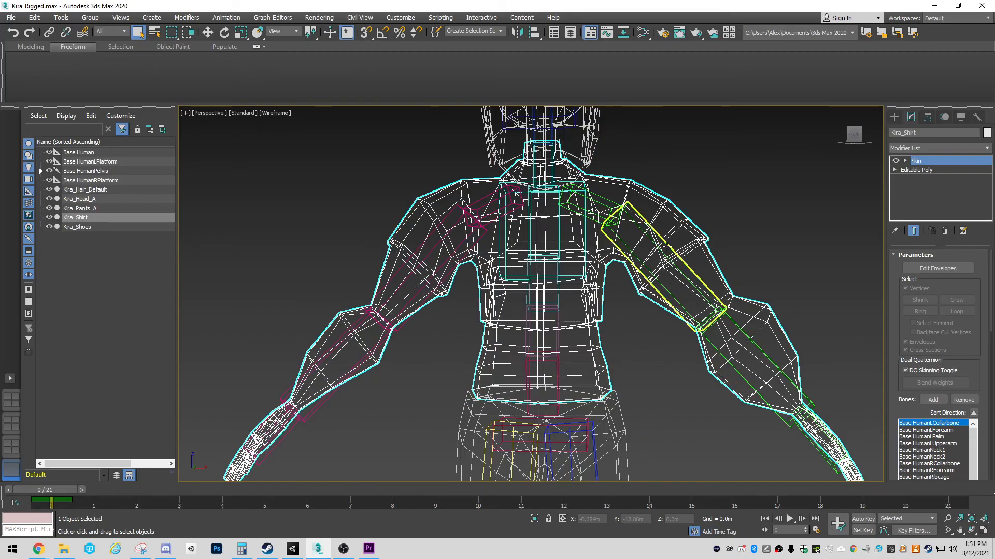
key("F3")
left_click(653, 218)
key("e")
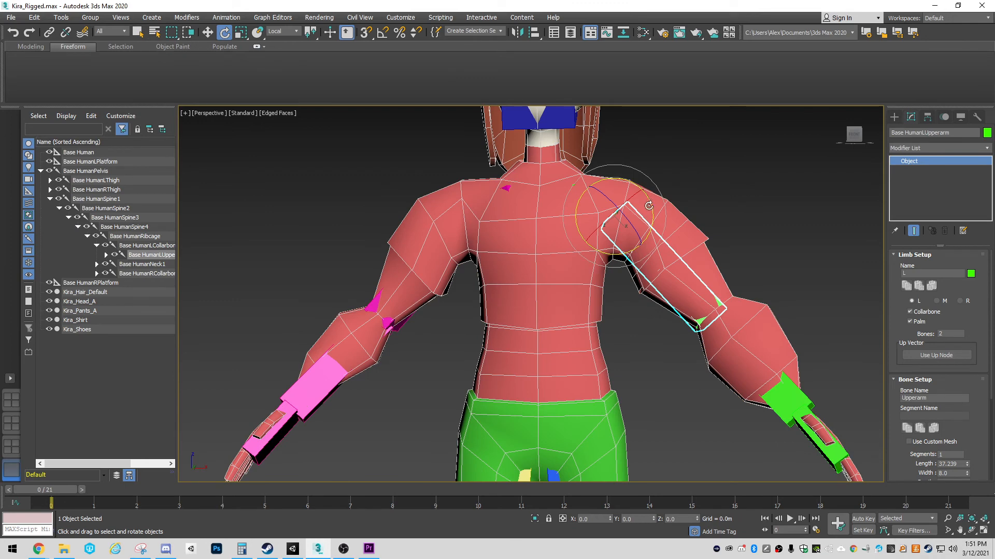
left_click_drag(647, 244, 648, 244)
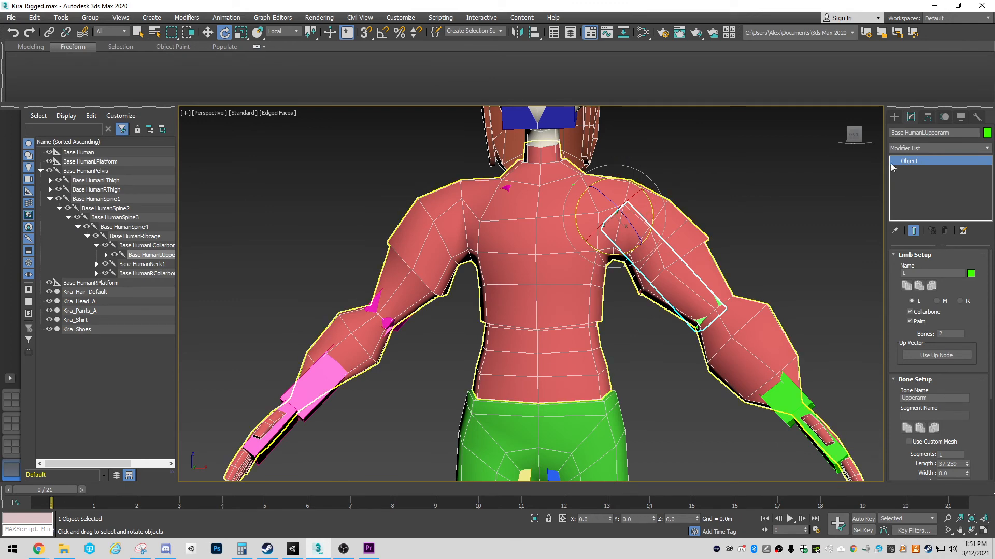
left_click(944, 117)
left_click(905, 381)
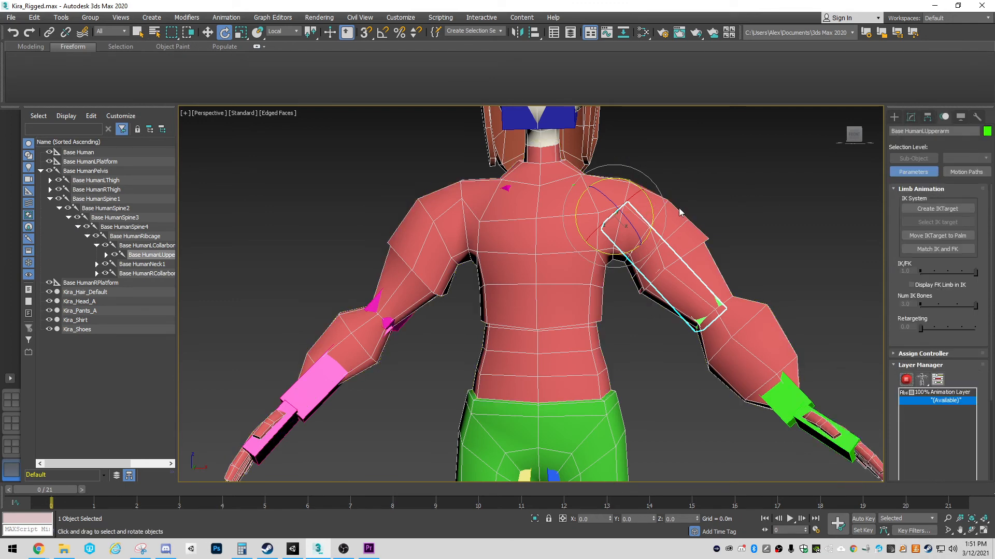
Rotate the left upper arm bone down toward the body and adjust the left collarbone's rotation to test the shirt's deformation.
left_click_drag(649, 197, 625, 263)
key("F3")
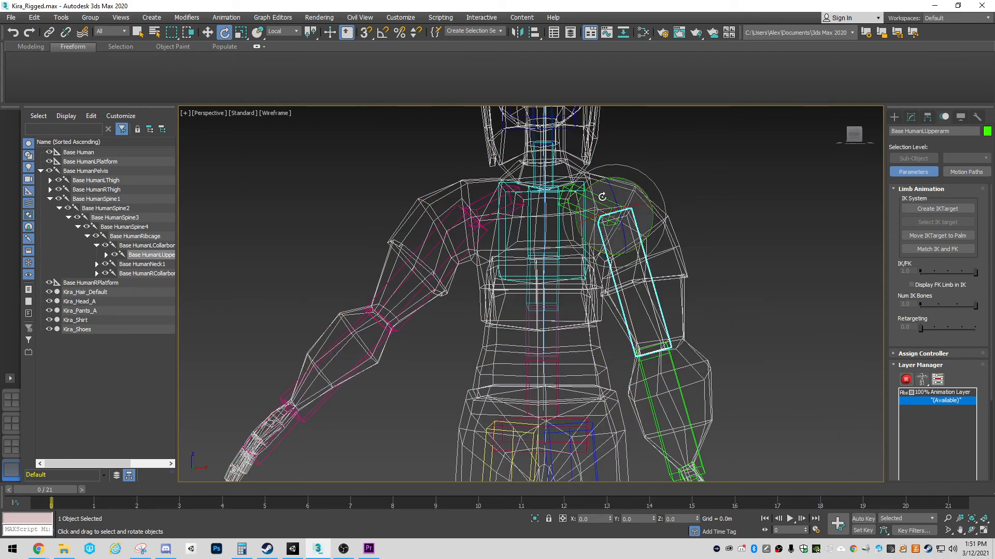
left_click(669, 173)
left_click(636, 193)
key("F3")
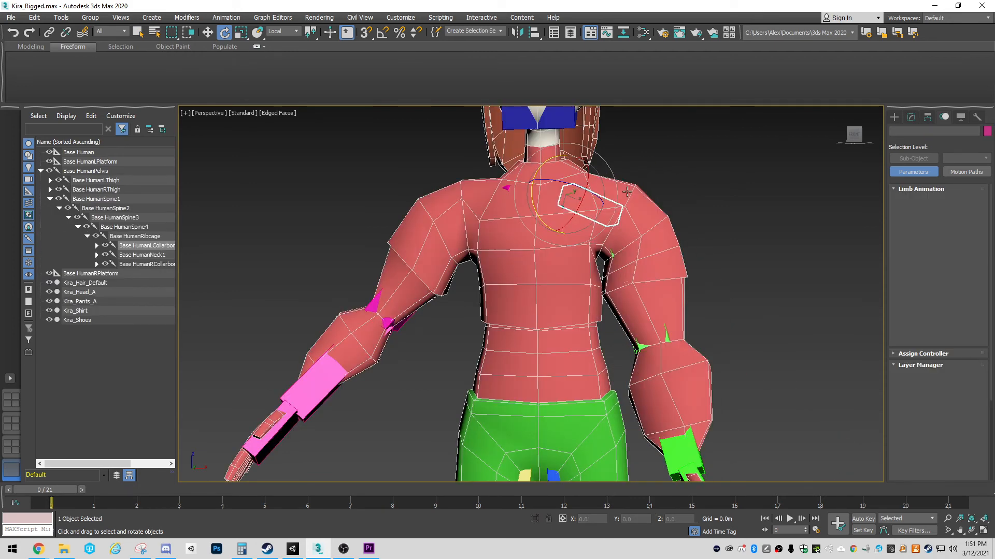
left_click_drag(587, 185, 598, 197)
left_click_drag(539, 221, 525, 248)
Reselect the left upper arm bone and rotate it further inward until the arm hangs close against the torso.
key("F3")
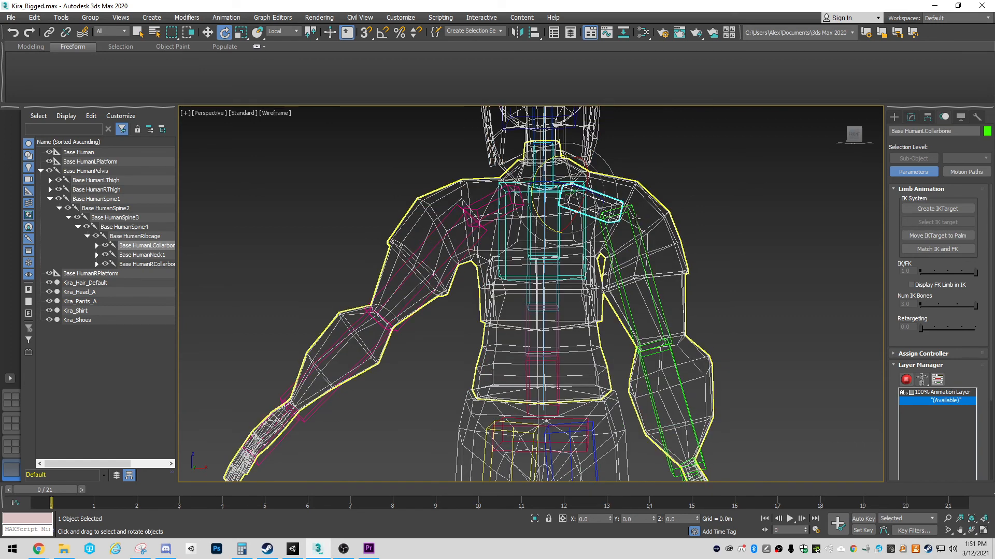
left_click(628, 220)
left_click(609, 254)
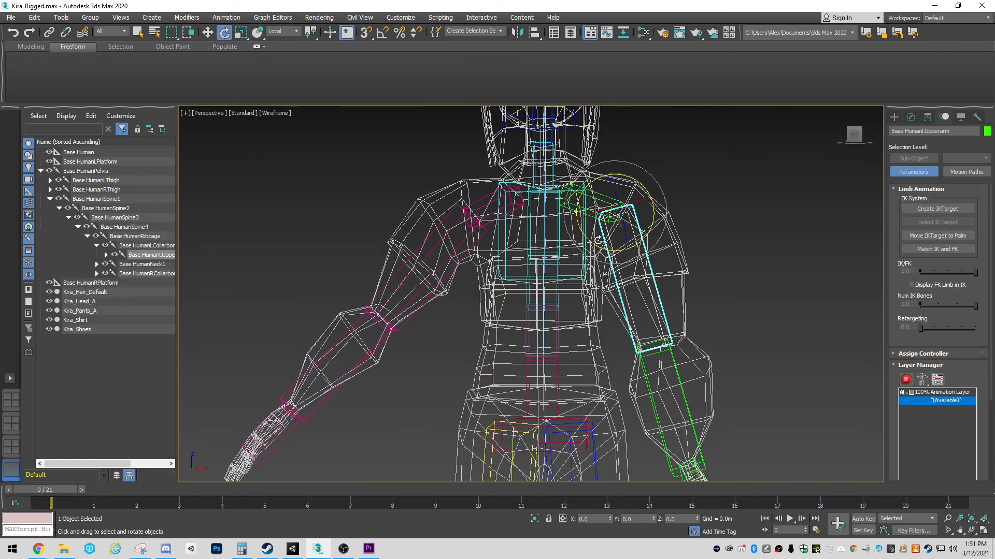
key("F3")
left_click_drag(610, 252, 580, 249)
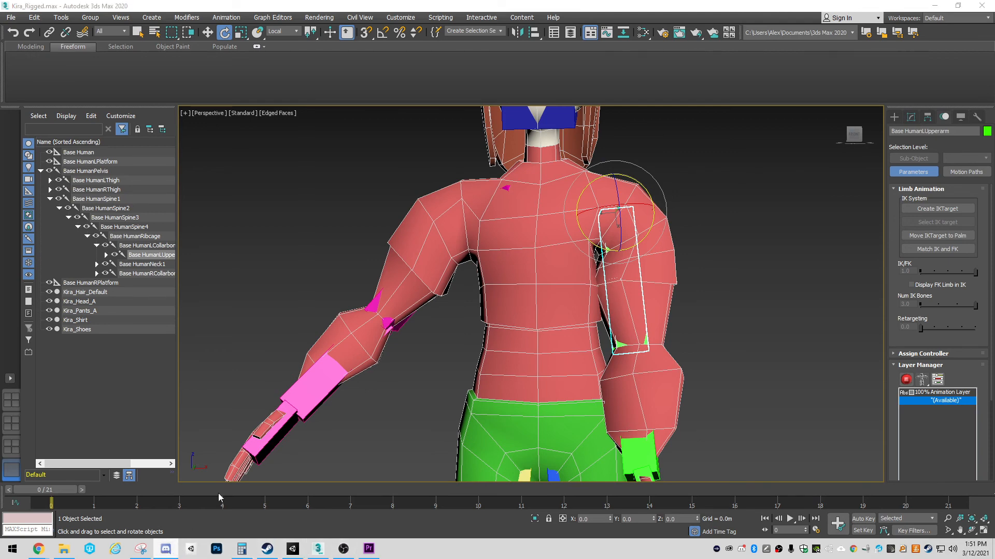
Switch to Unity and dock the Game view beside the Scene view.
left_click(292, 549)
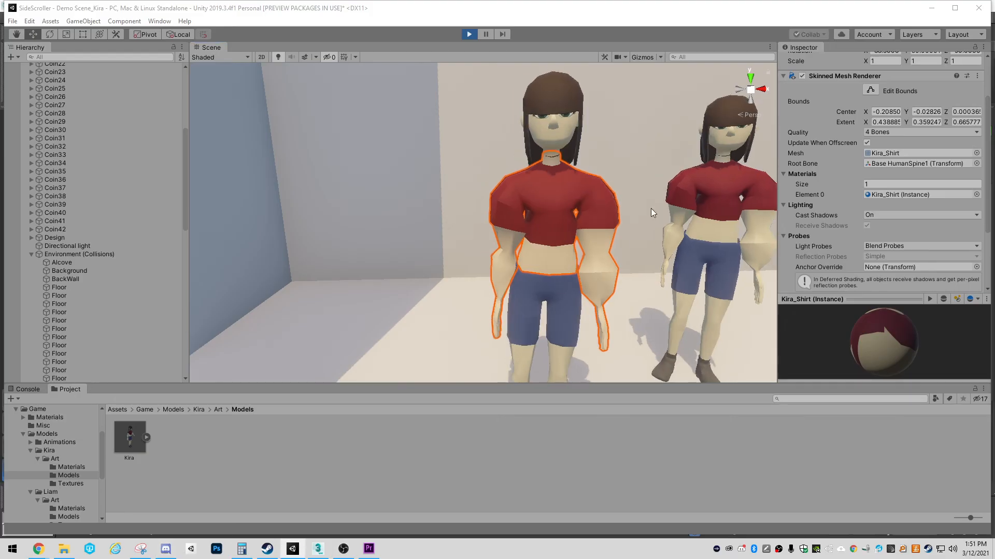
scroll(480, 150, "down", 3)
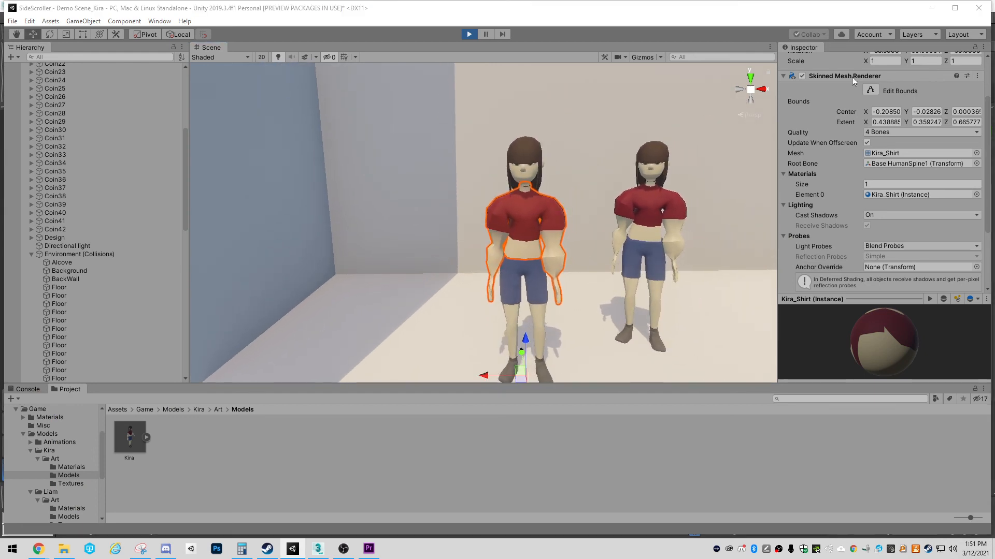
left_click_drag(863, 76, 421, 46)
Run the character back and forth and jump on the starting platform to check the shirt in motion.
key("space")
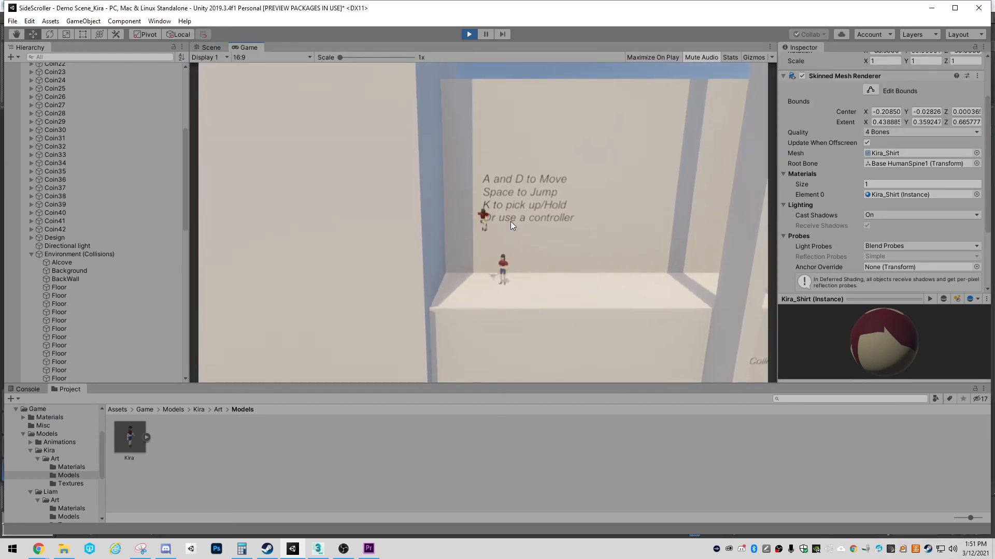
key("d")
key("d")
key("a")
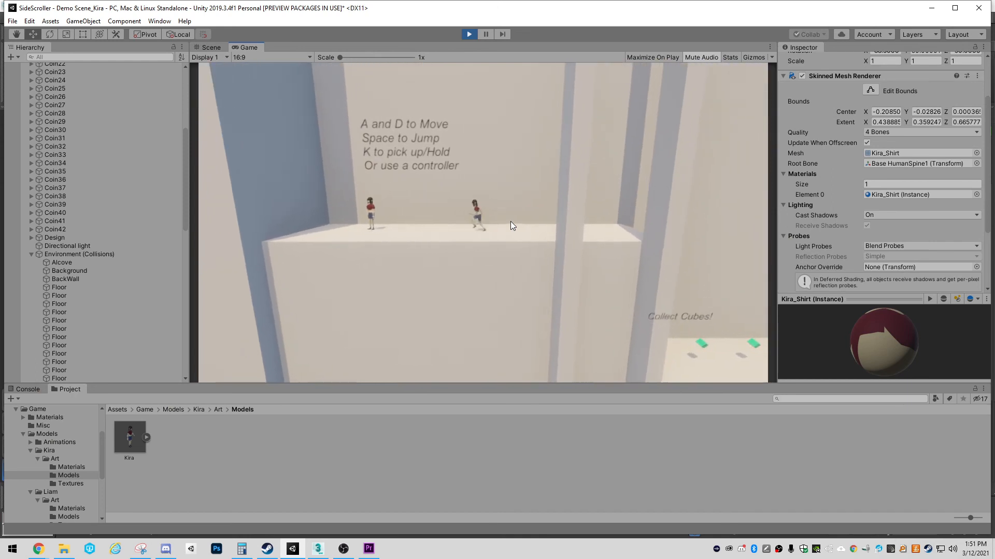
key("d")
key("space")
key("a")
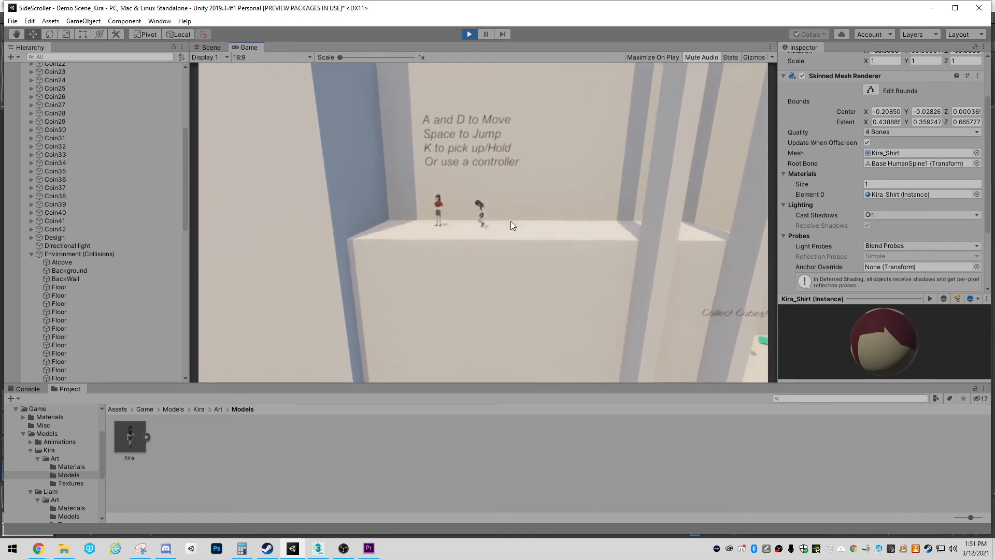
key("d")
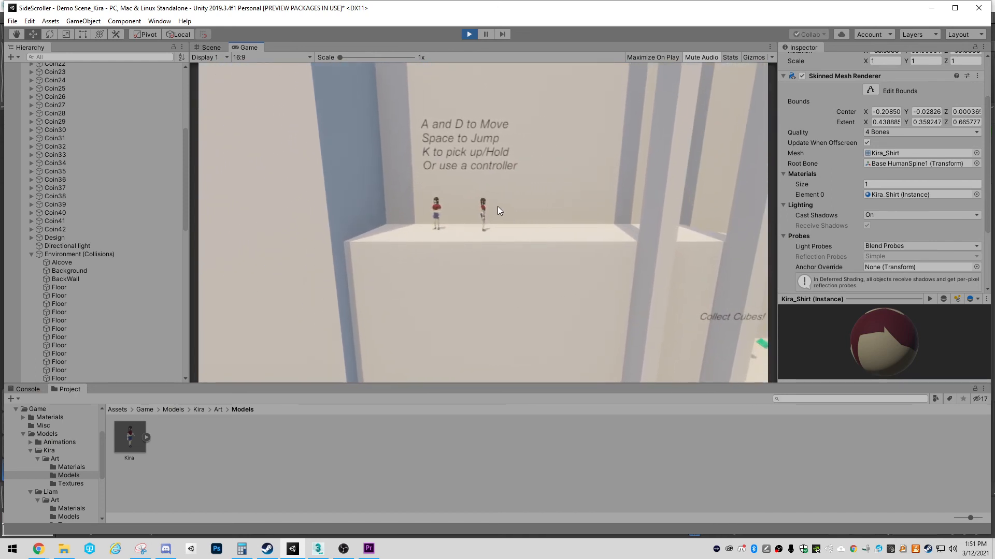
key("space")
key("a")
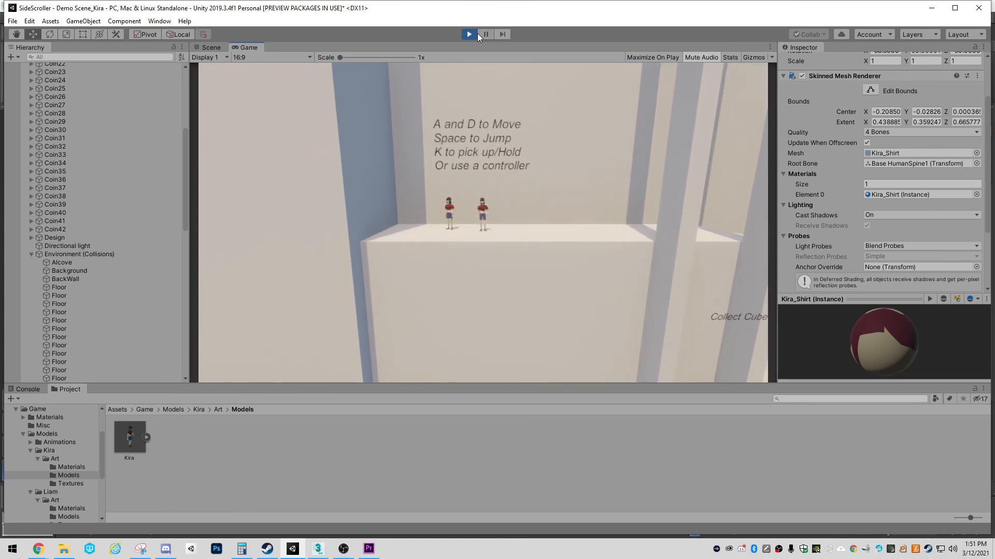
Inspect the shirt's deformation on both characters up close in the Scene view, and exit play mode.
left_click(218, 48)
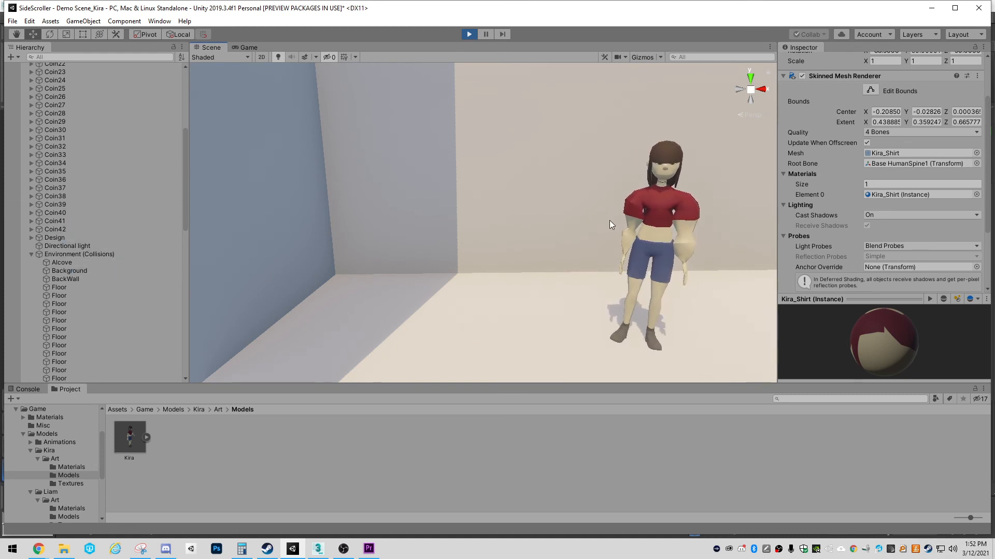
right_click_drag(623, 293, 655, 293)
middle_click_drag(661, 282, 576, 268)
scroll(653, 270, "up", 3)
right_click_drag(602, 262, 562, 261)
key("d")
key("s")
key("w")
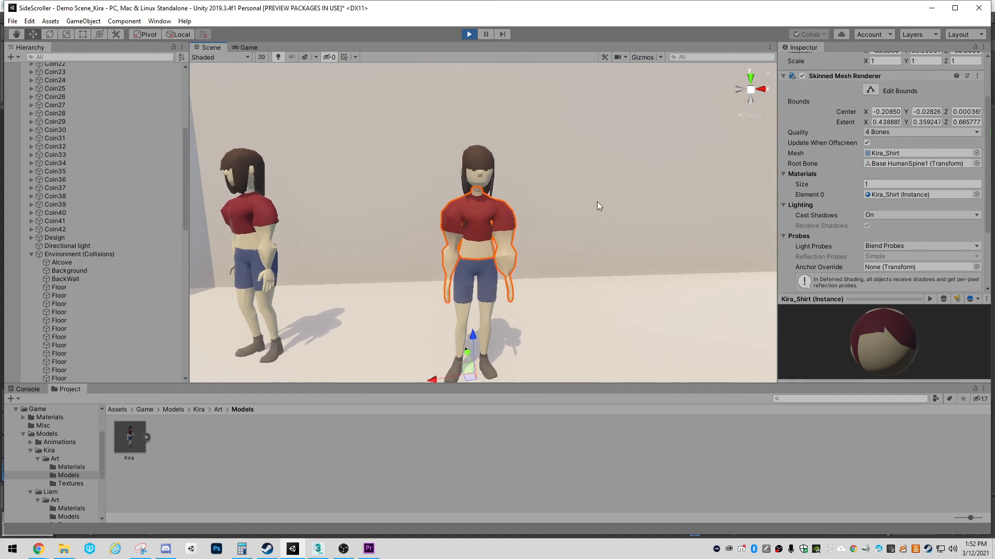
right_click_drag(560, 290, 585, 293)
key("w")
key("w")
key("s")
key("w")
left_click(468, 35)
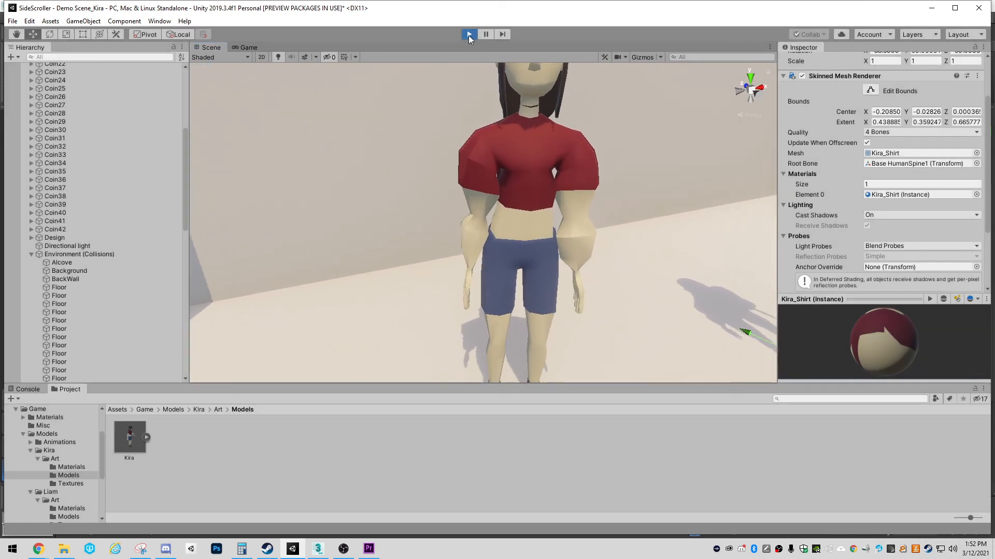